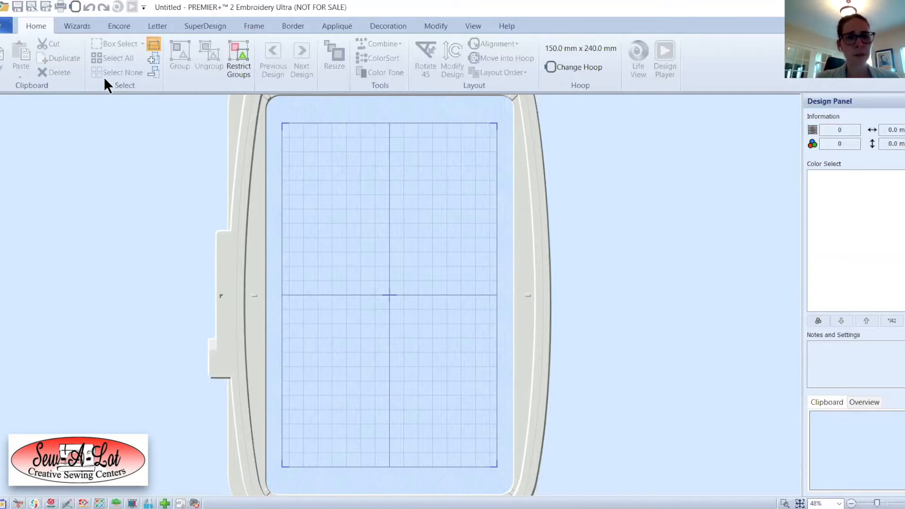
- Open the VP3 design KDEX104_5x7_ThinkingOfYou_GiftPocket from the GiftPockets EmbroideryFiles folder and switch to stitch modification
click(4, 6)
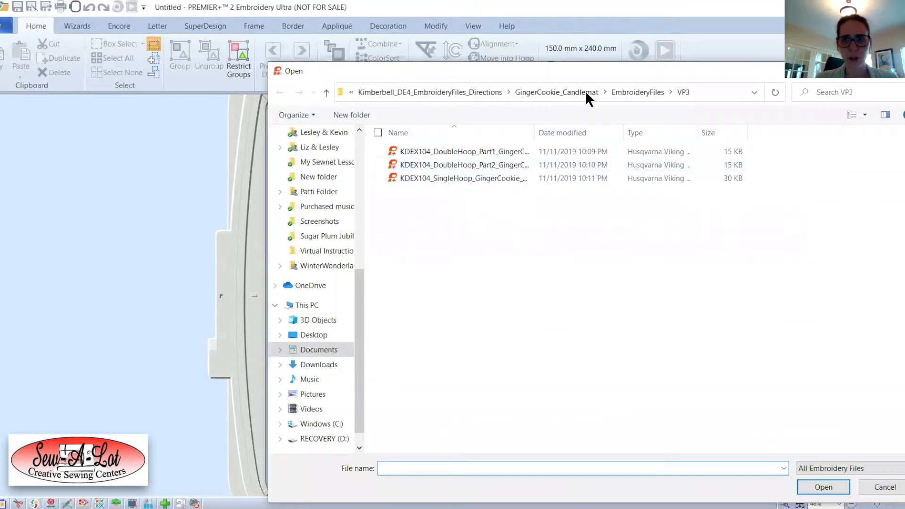
click(490, 90)
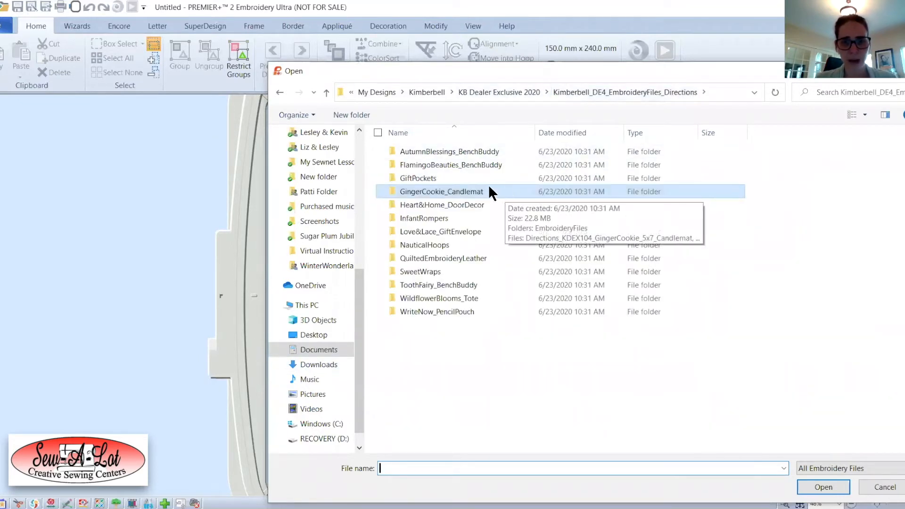
double_click(475, 178)
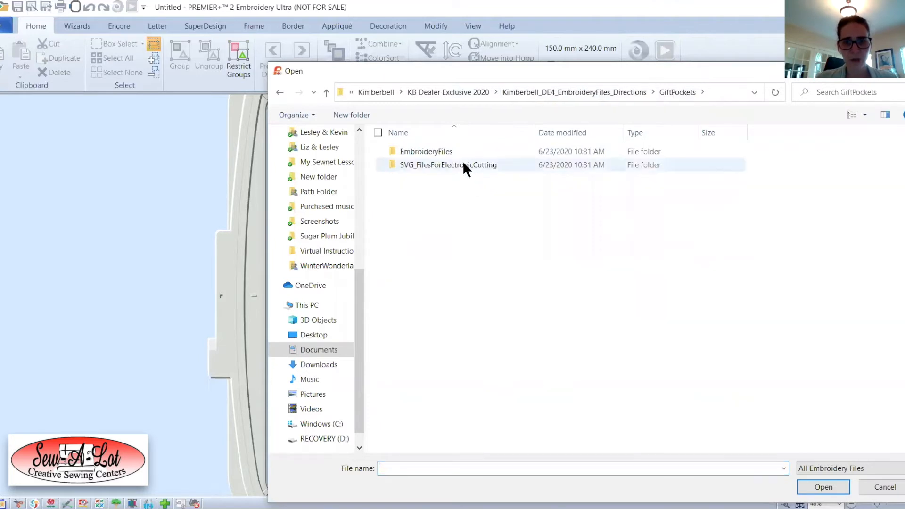
double_click(453, 151)
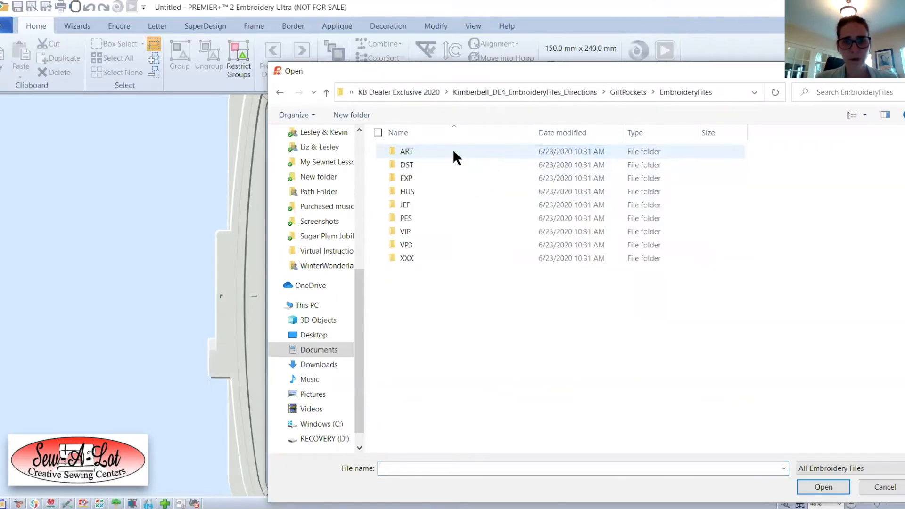
double_click(435, 244)
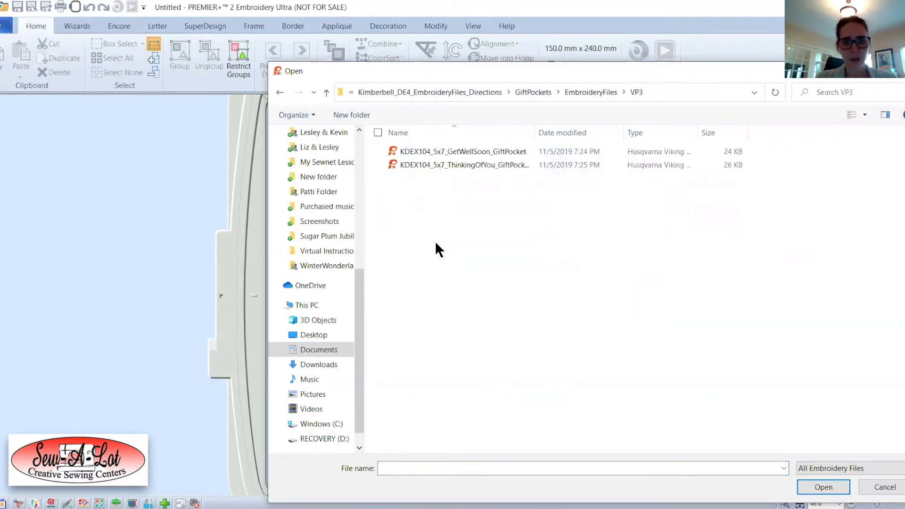
click(446, 151)
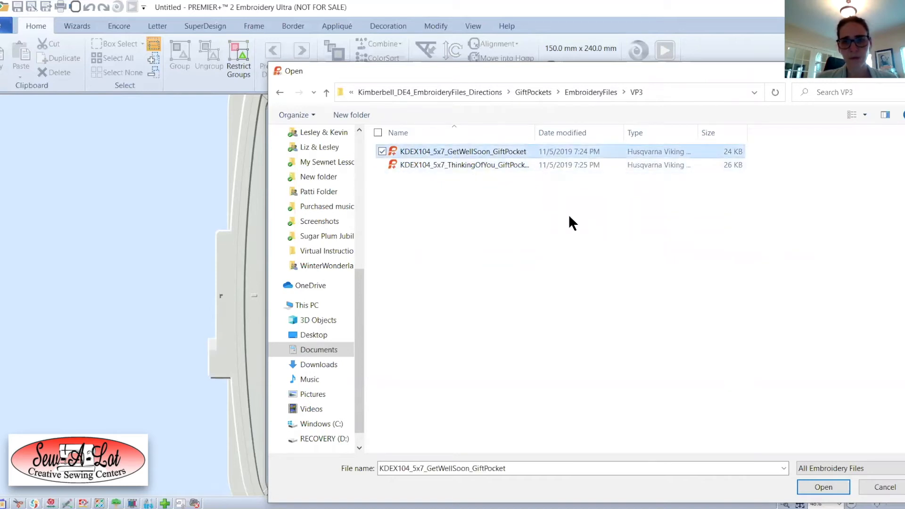
click(497, 163)
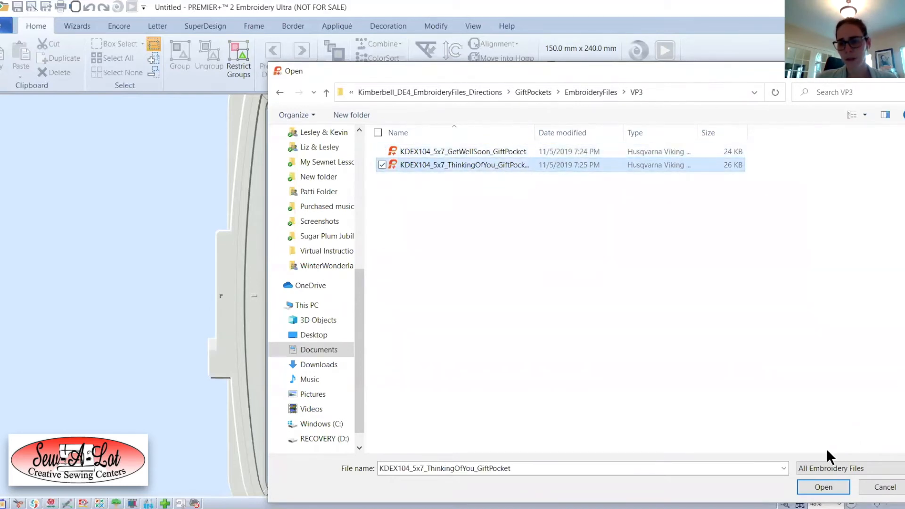
click(830, 487)
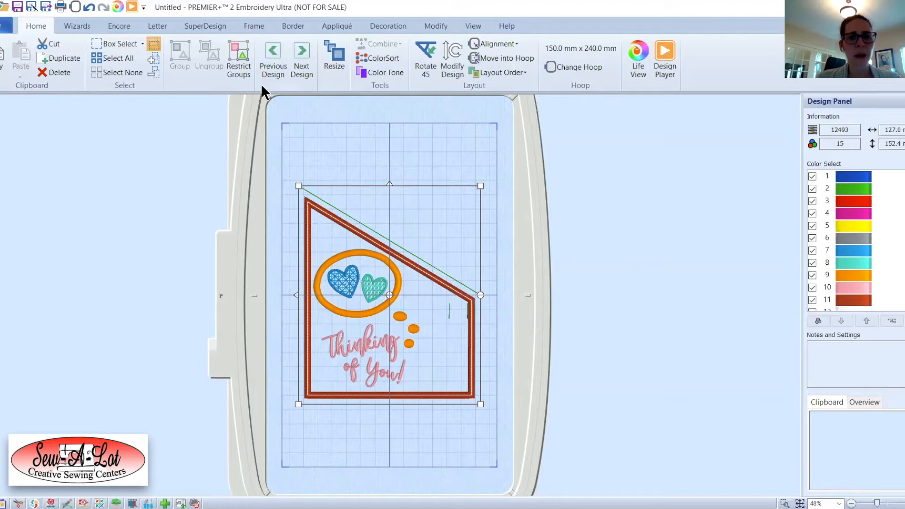
click(433, 26)
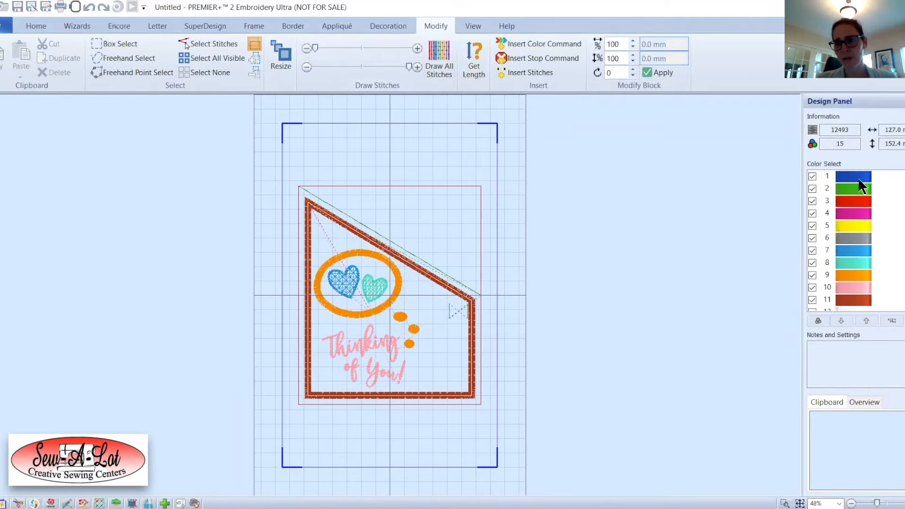
- Temporarily hide color blocks 1, 9, 10 and 11 to examine which parts of the pocket each one stitches
click(812, 176)
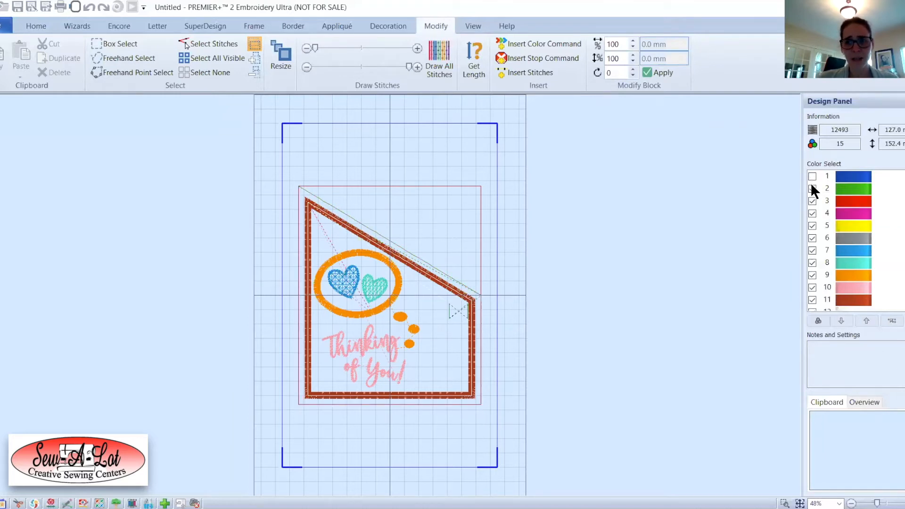
click(812, 274)
click(812, 286)
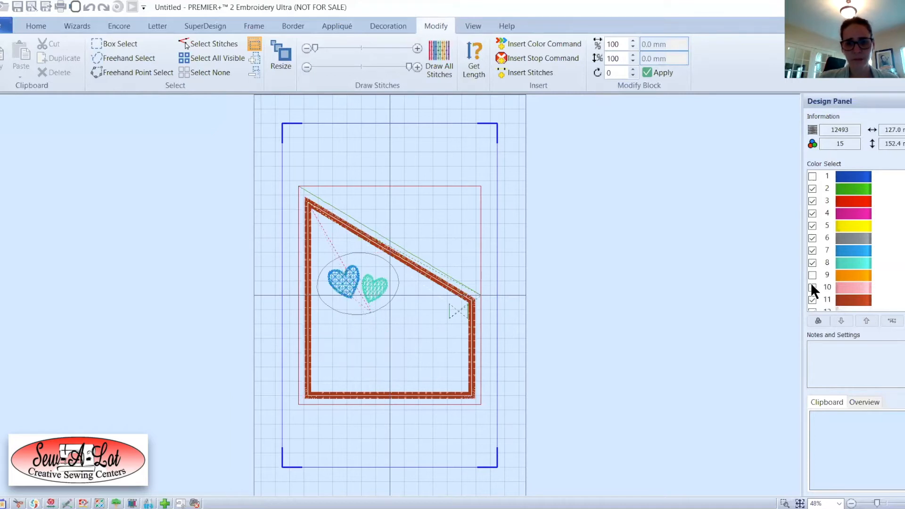
click(811, 299)
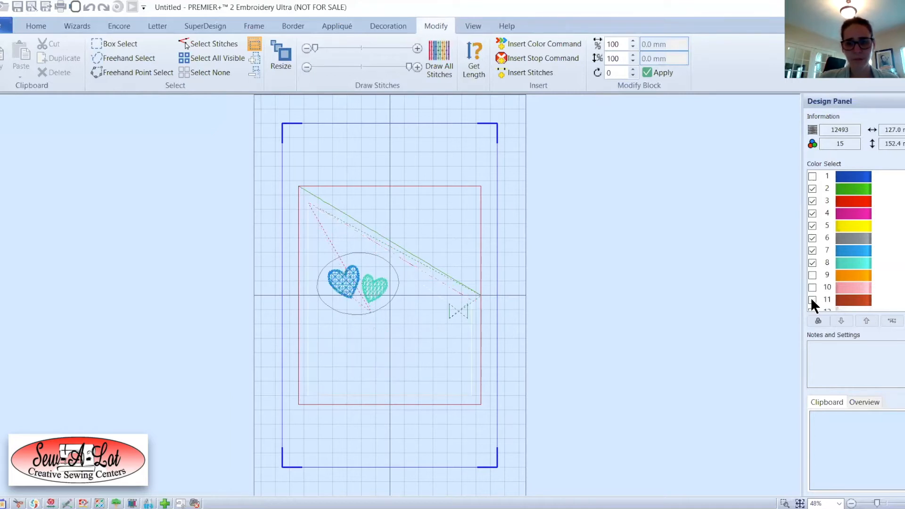
click(811, 299)
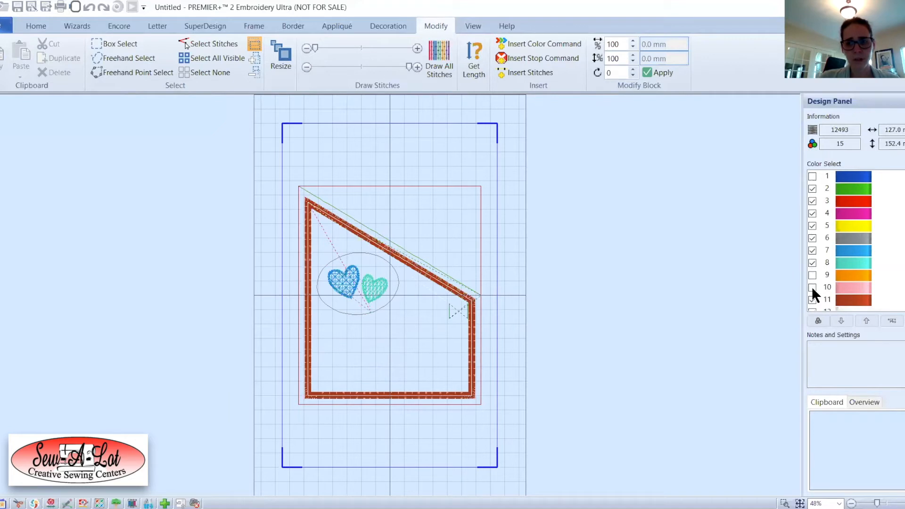
click(813, 286)
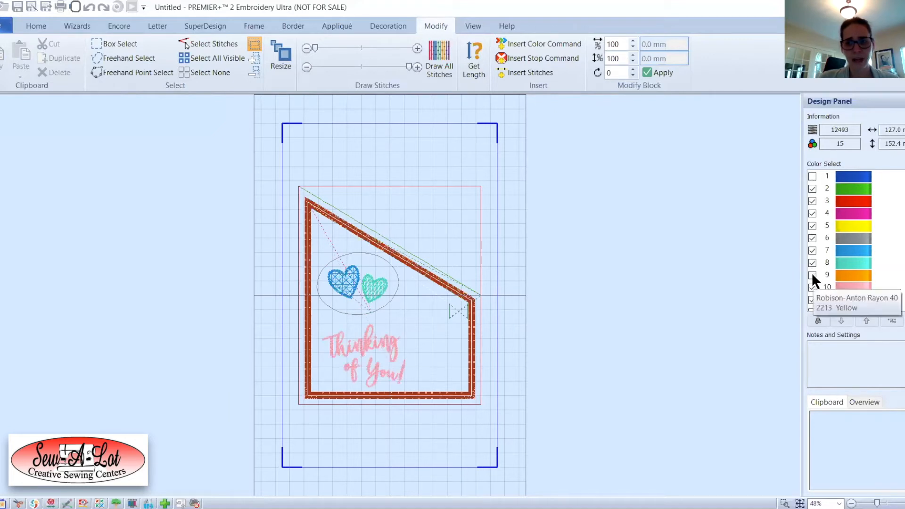
click(812, 275)
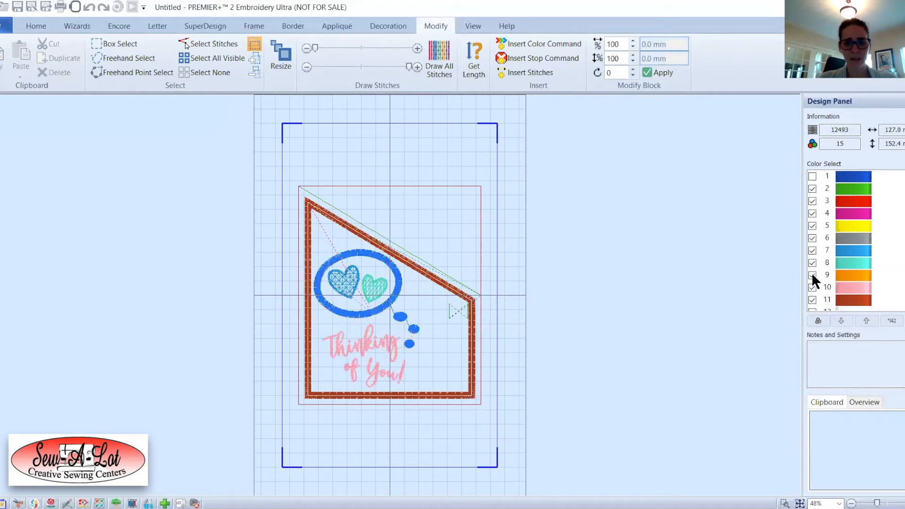
click(813, 175)
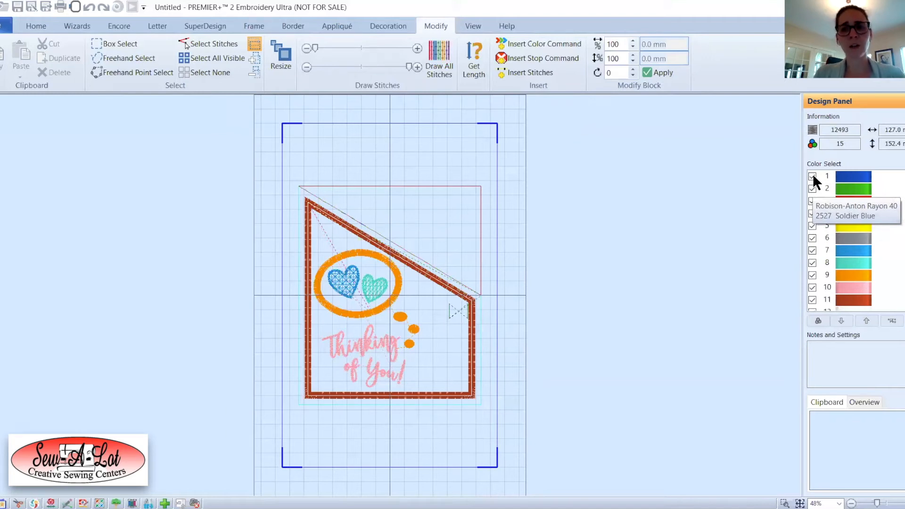
- Hide color blocks 1 to 4 of the gift pocket design
click(812, 188)
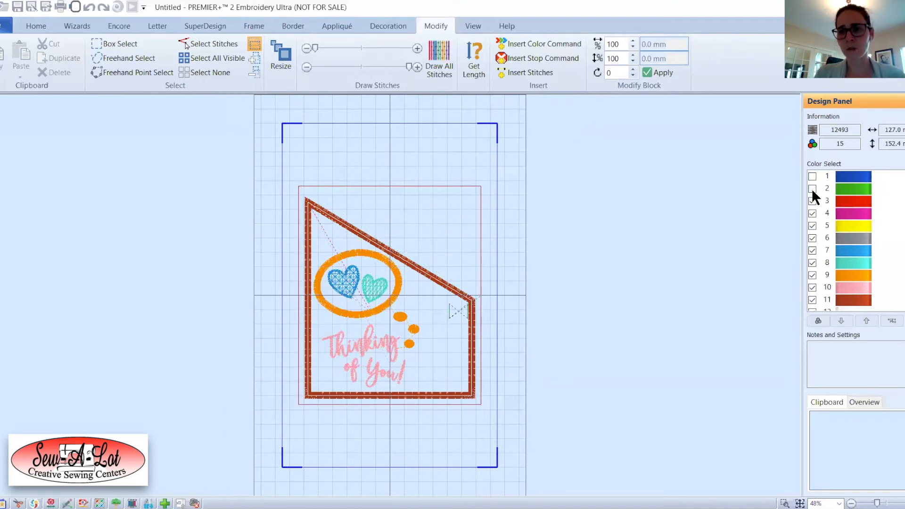
click(812, 201)
click(812, 213)
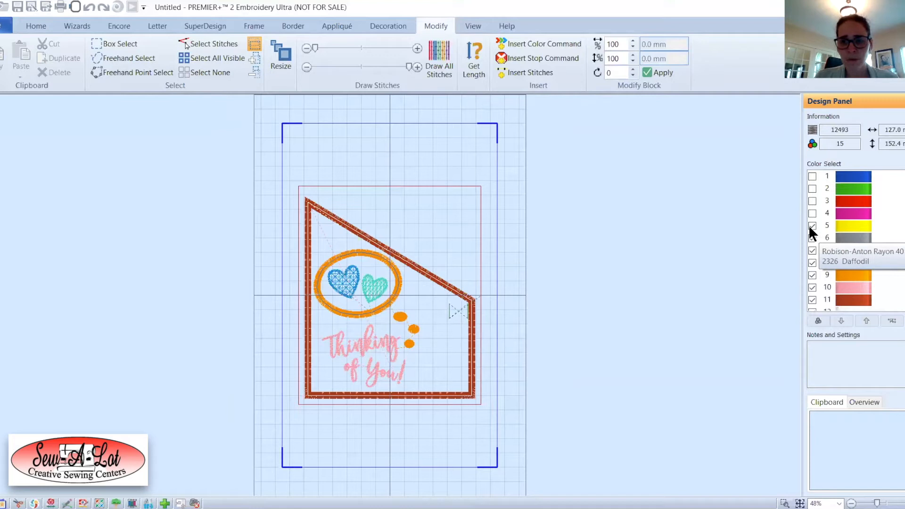
- Temporarily hide color blocks 5 to 8 to check which stitches belong to them, restoring all four
click(809, 226)
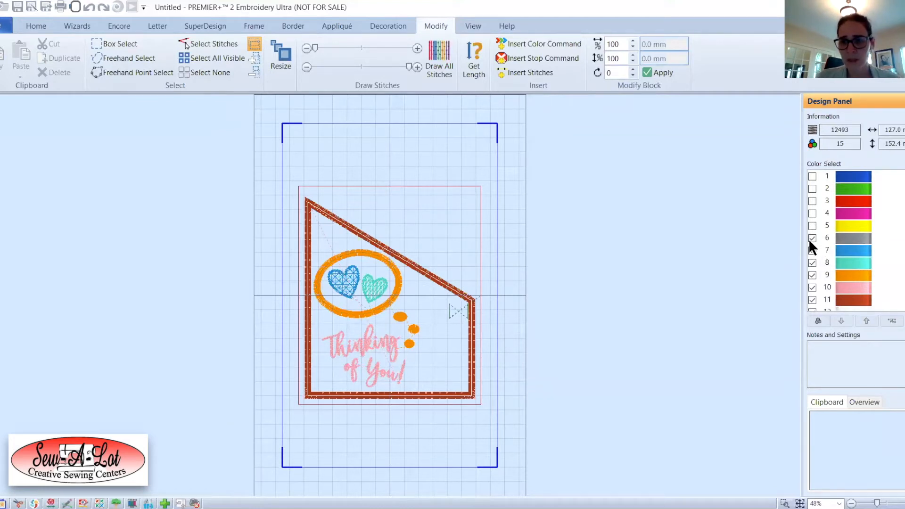
click(813, 238)
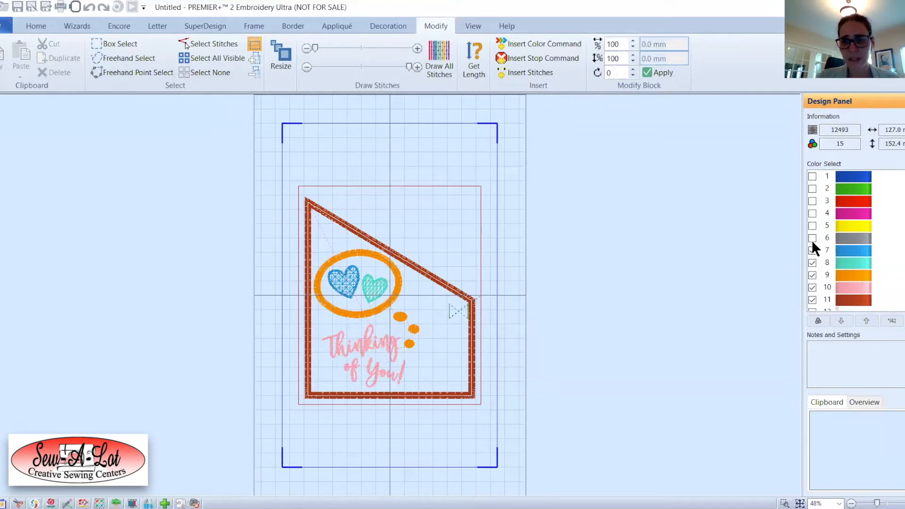
click(813, 250)
click(811, 261)
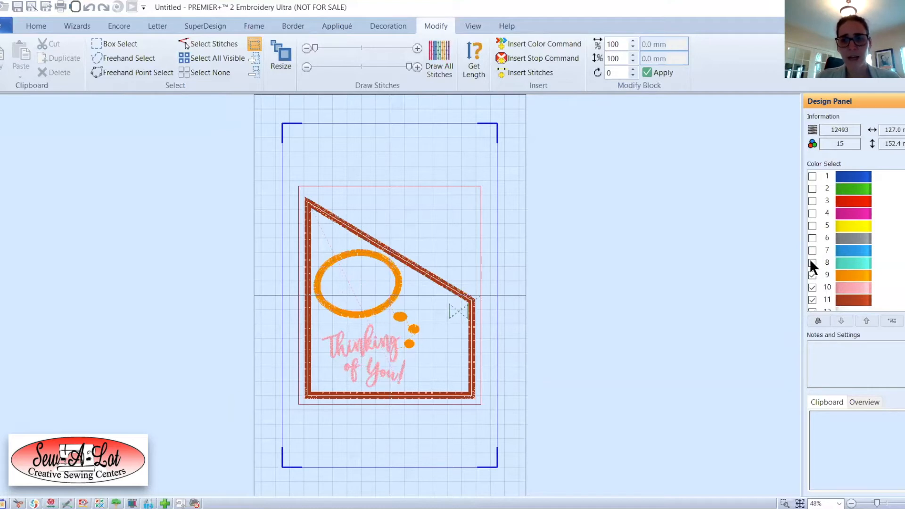
click(813, 225)
click(812, 250)
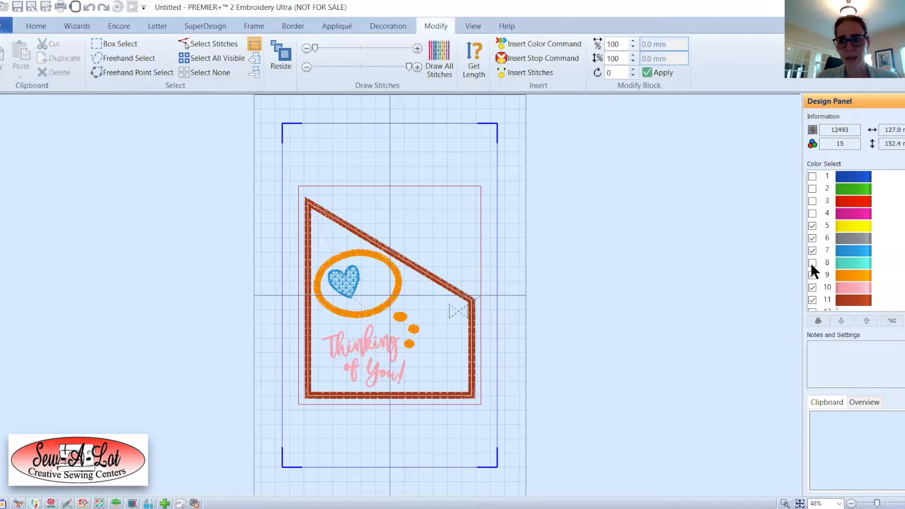
click(811, 260)
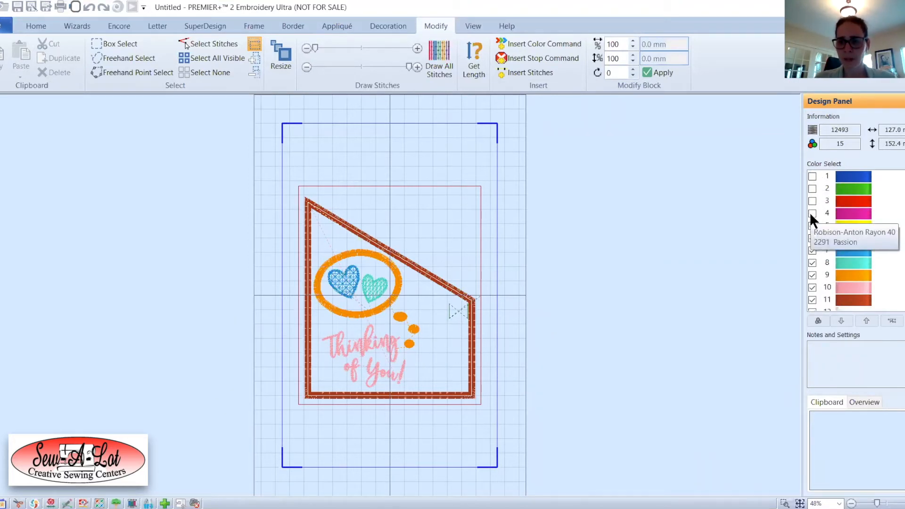
- Hide color blocks 11 to 15 and delete all the stitches still visible, removing the hearts, thought bubble and lettering
scroll(839, 241, down, 4)
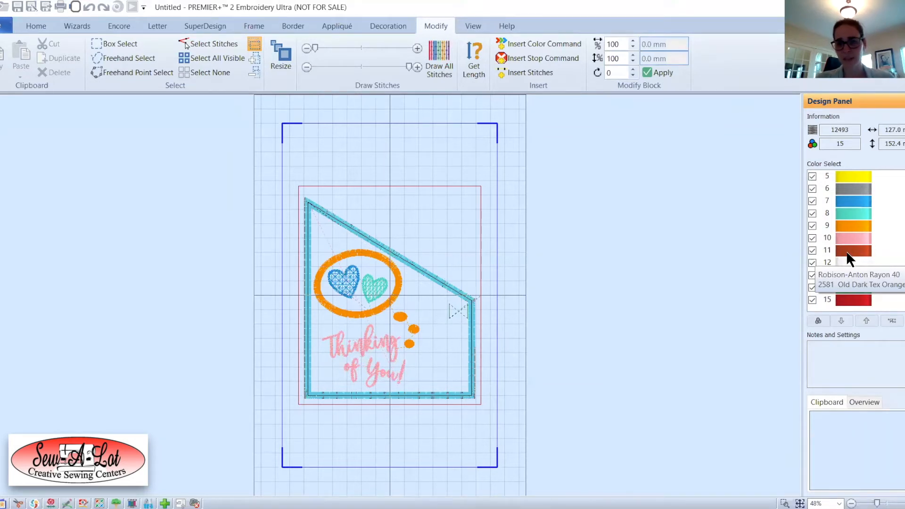
click(809, 250)
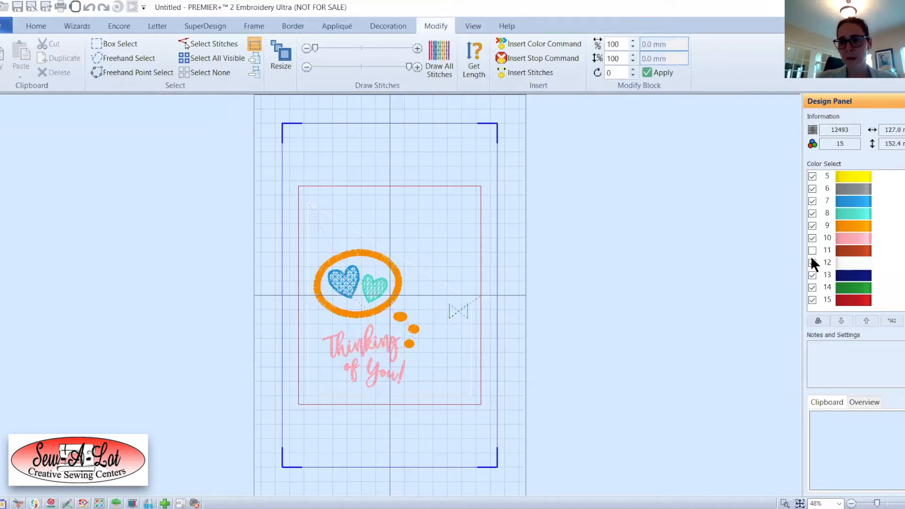
click(811, 275)
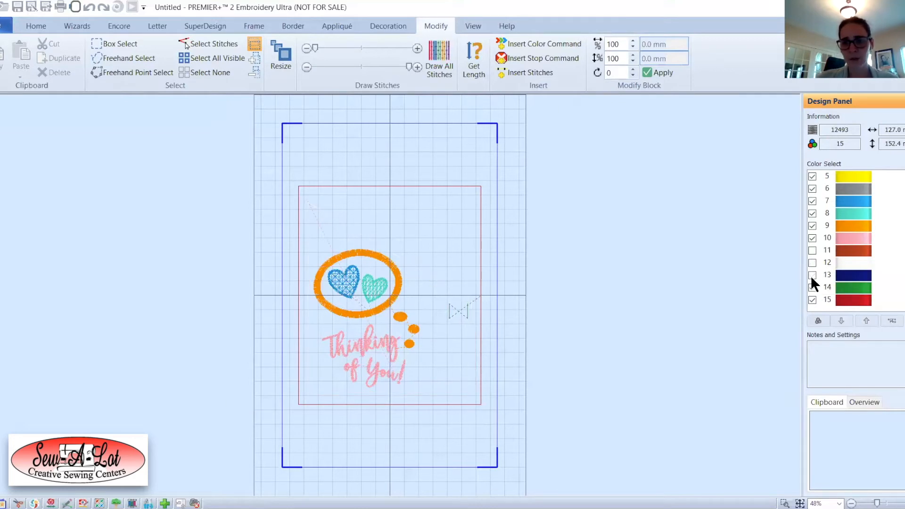
click(812, 286)
click(811, 299)
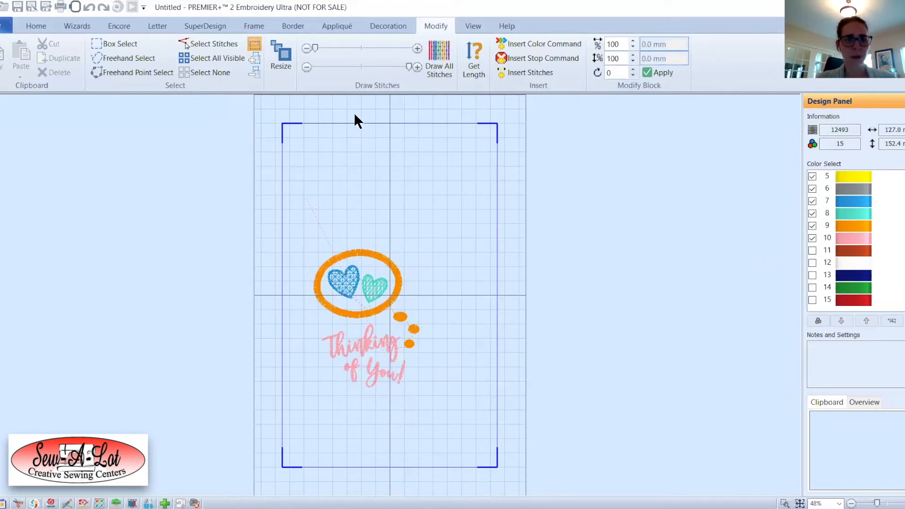
click(204, 57)
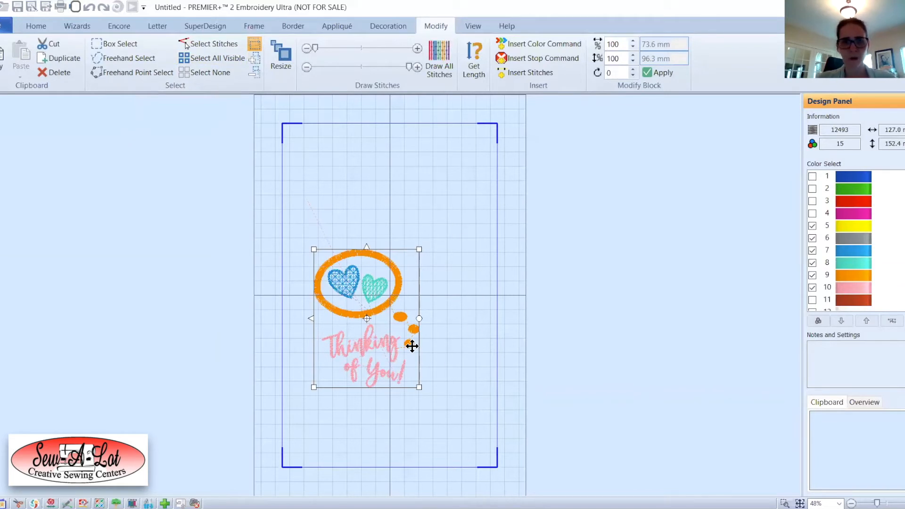
click(59, 72)
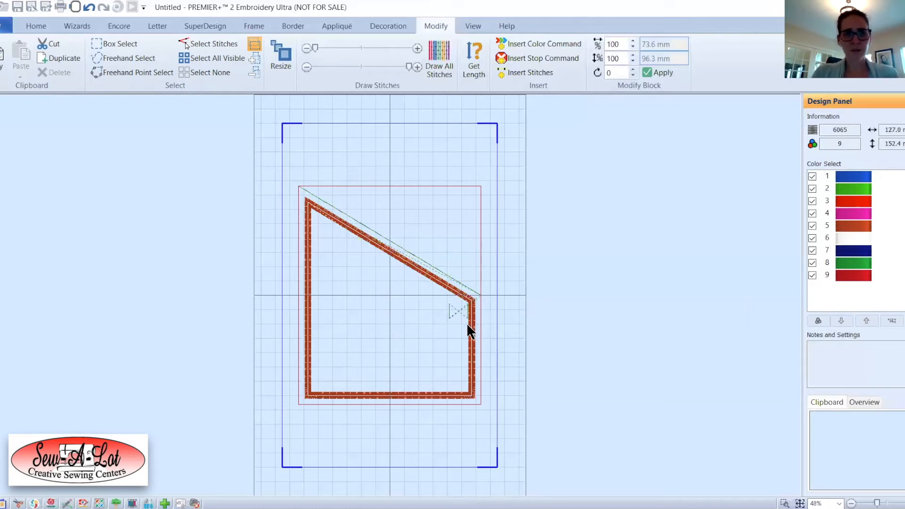
- Return the gift pocket to the hoop layout view and open a new empty design window
click(37, 25)
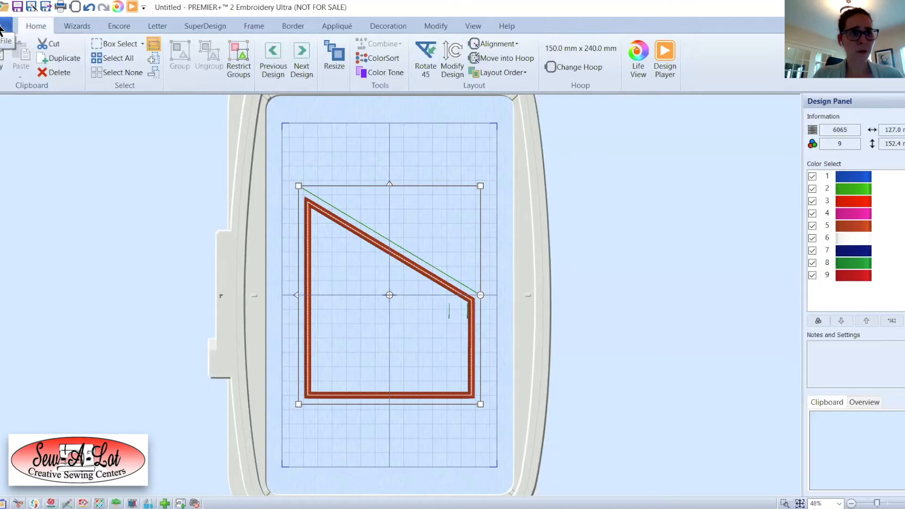
click(2, 27)
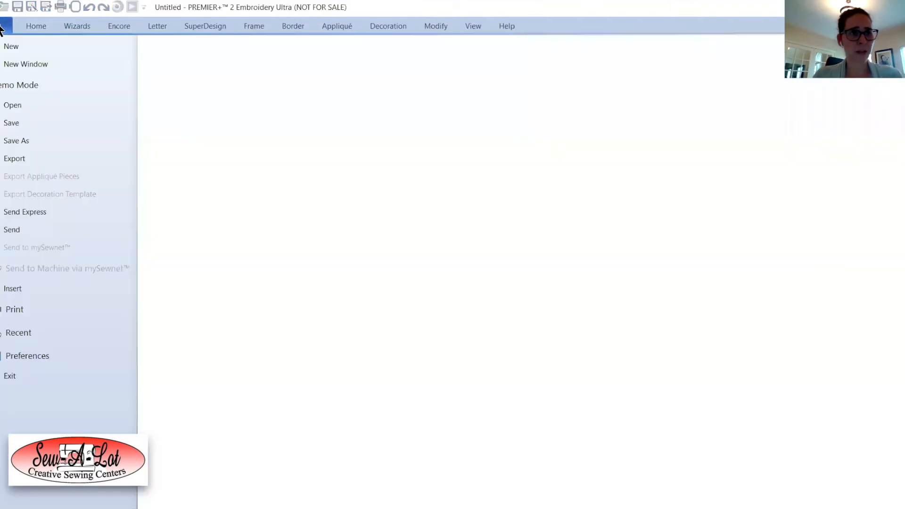
click(11, 66)
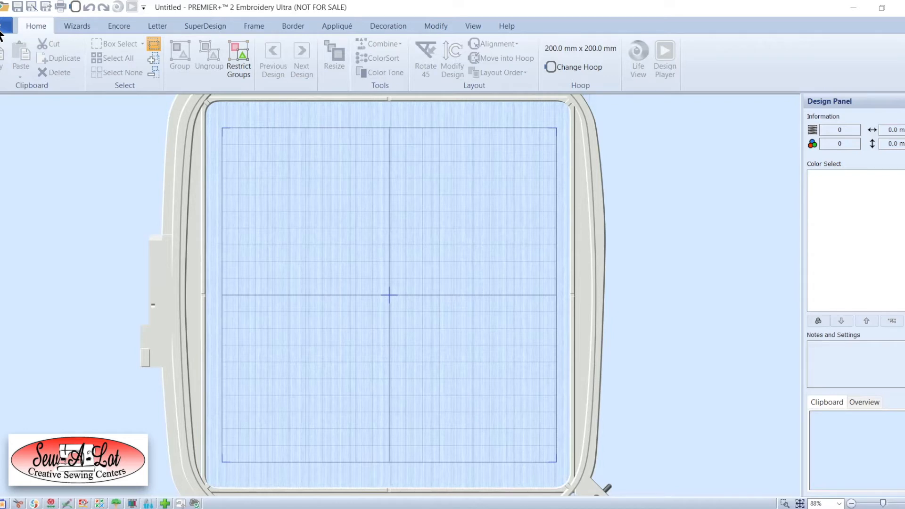
- Open the round gingerbread cookie candlemat design in the new window and switch it to stitch modification
click(3, 6)
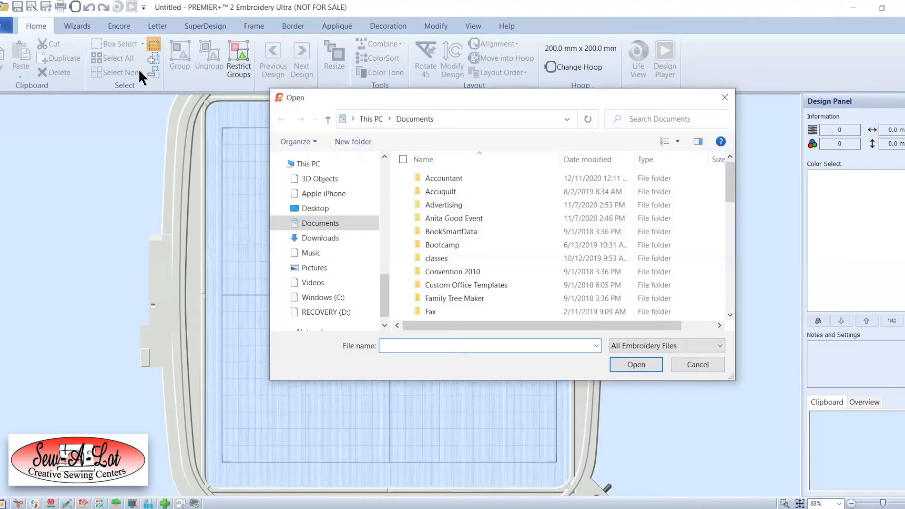
click(347, 234)
double_click(429, 199)
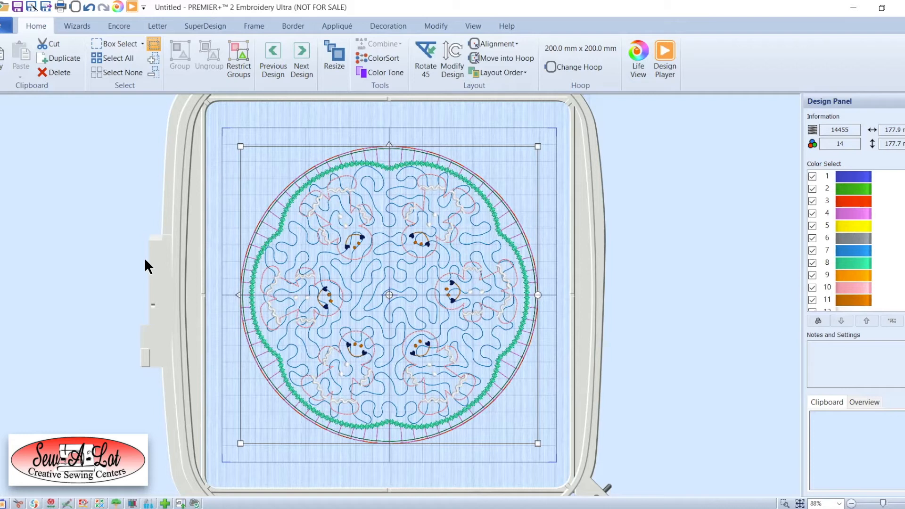
click(432, 27)
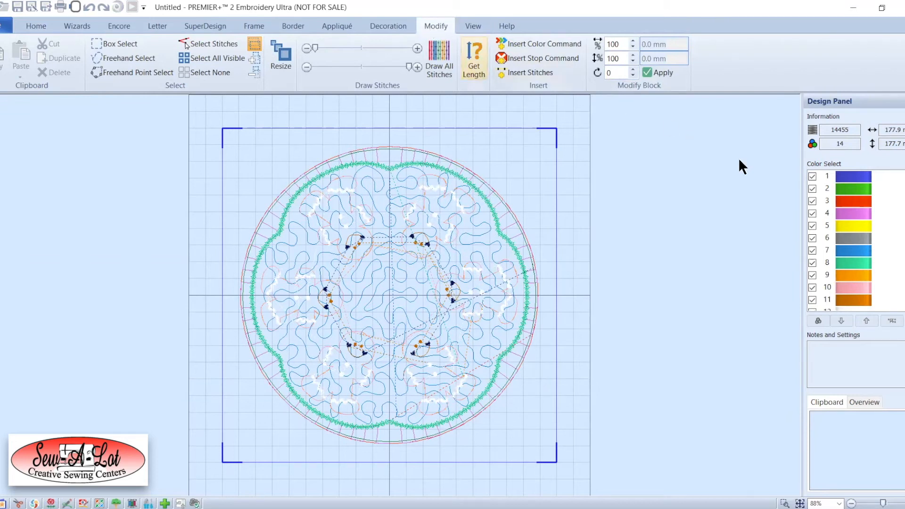
- Hide color blocks 1 to 8 of the candlemat to check which stitches belong to them
click(813, 188)
click(812, 201)
click(812, 212)
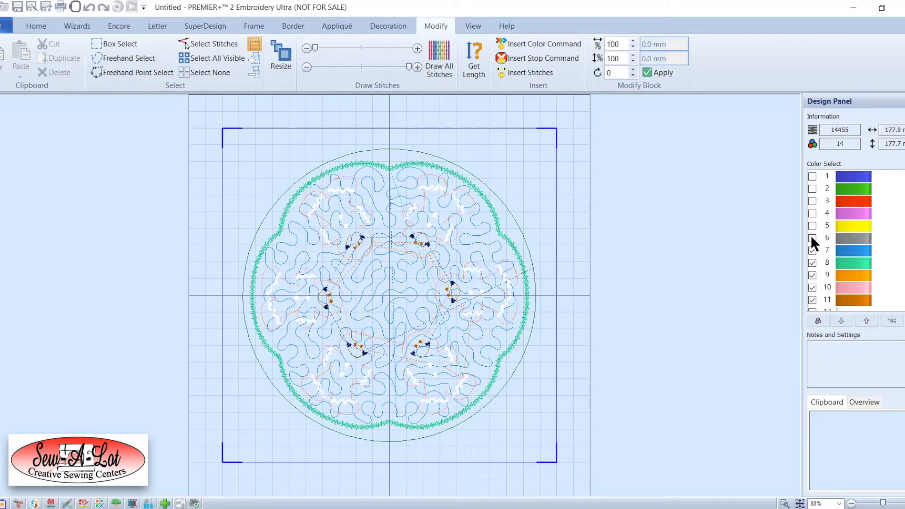
click(812, 250)
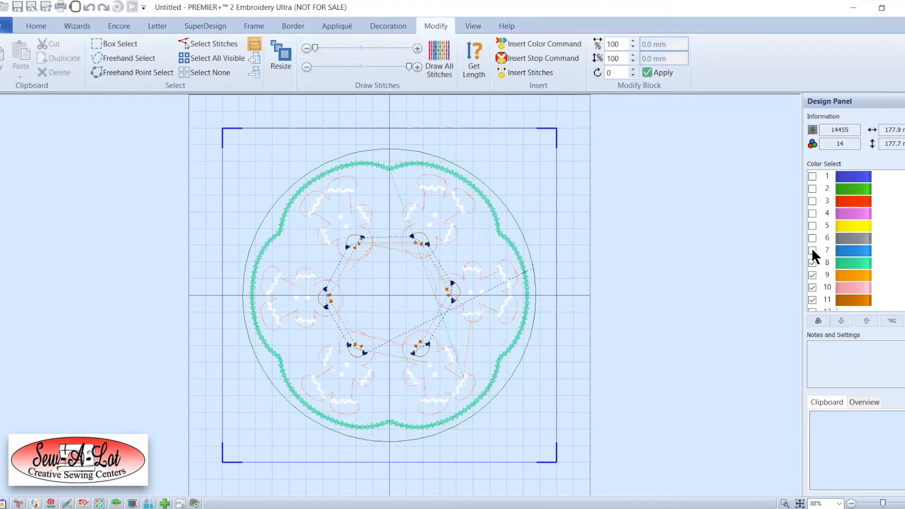
click(812, 263)
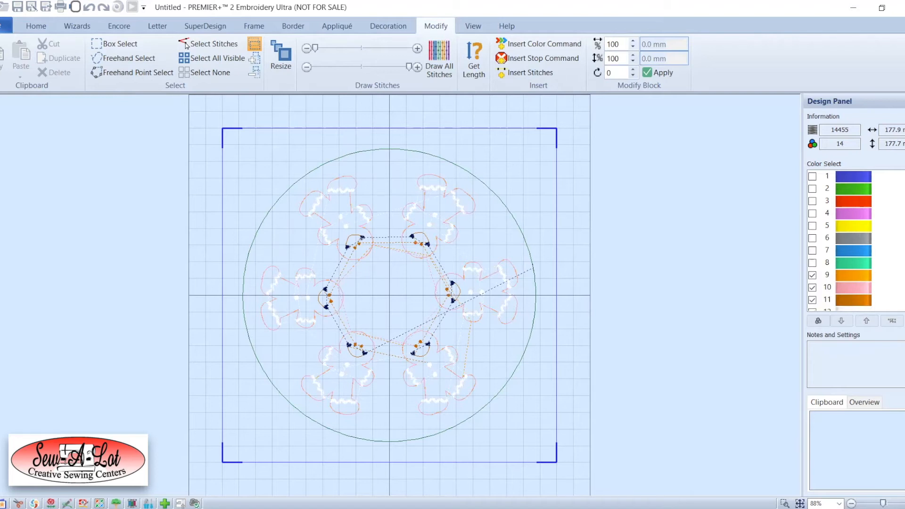
- Toggle color blocks 13 and 14 to identify their stitches, then make all color blocks of the candlemat visible again
scroll(839, 240, down, 1)
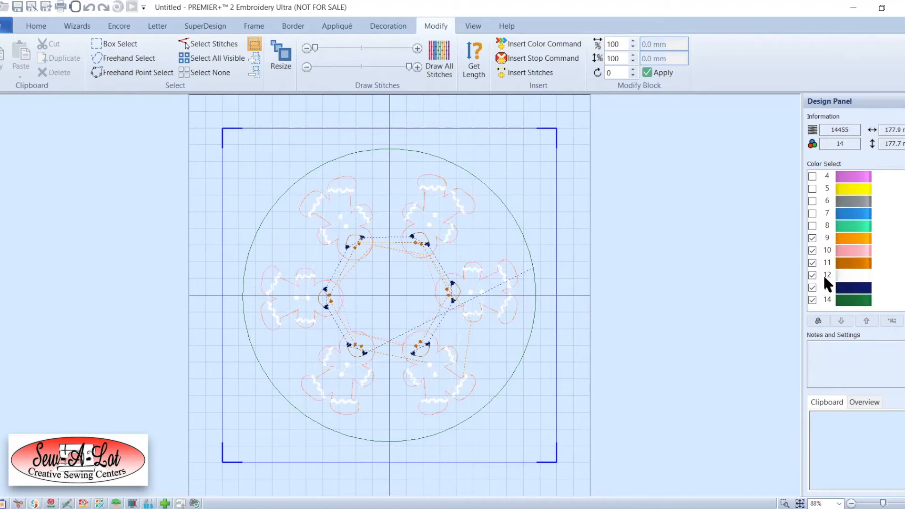
click(811, 287)
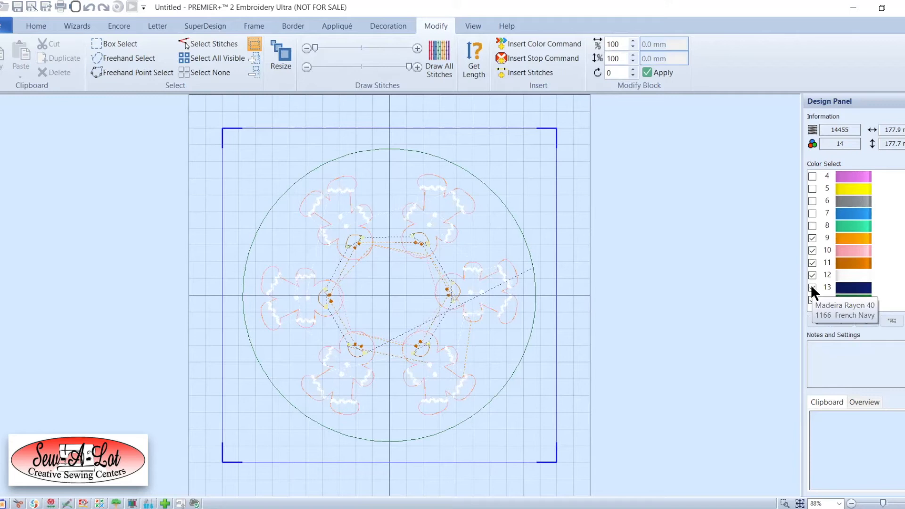
click(812, 288)
click(811, 300)
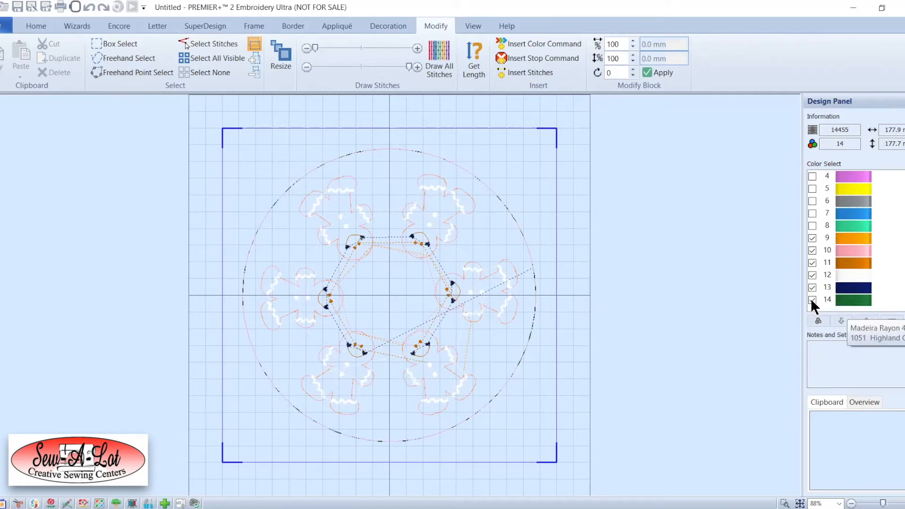
click(811, 300)
click(812, 287)
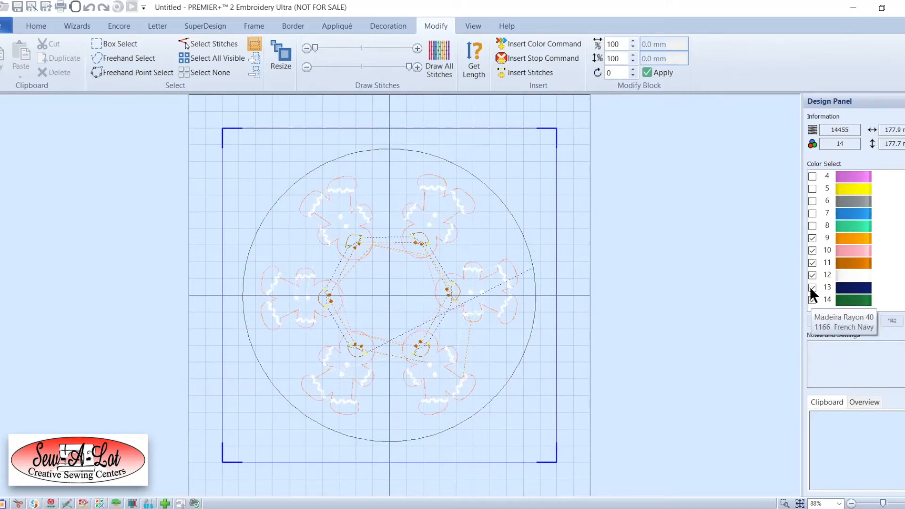
click(812, 288)
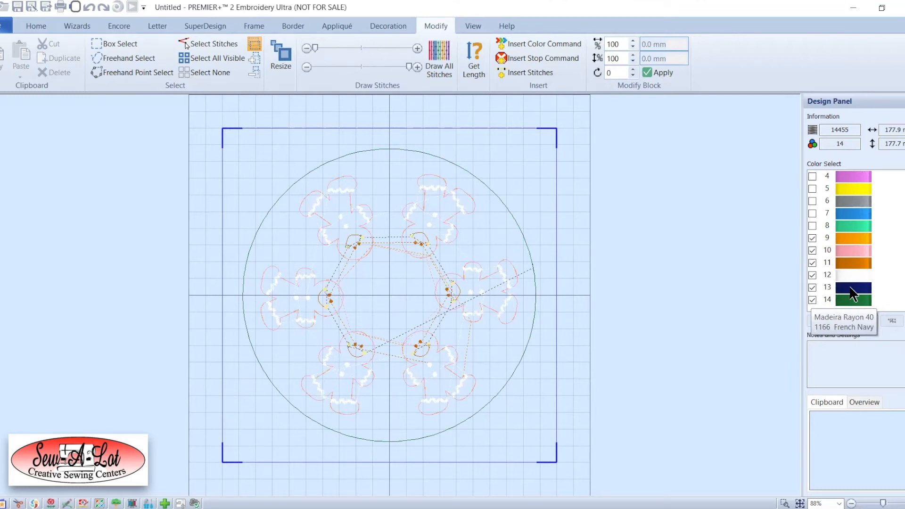
click(812, 300)
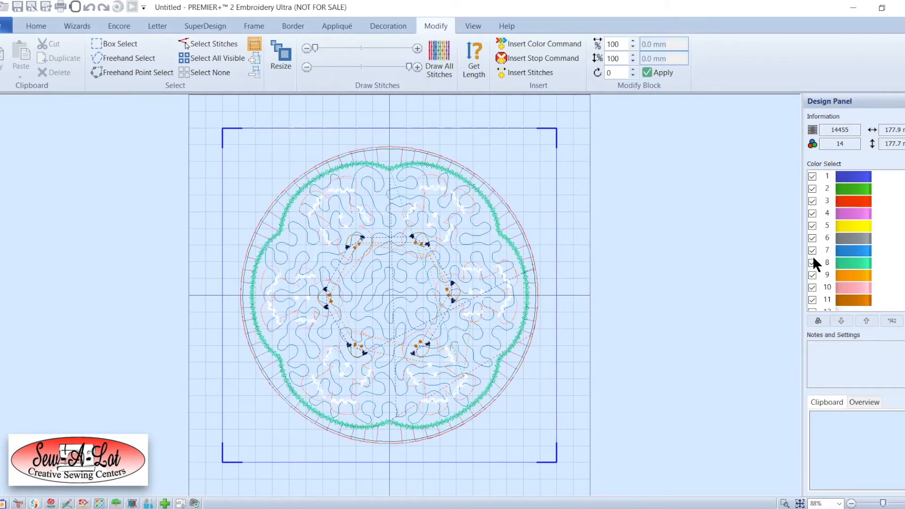
- Hide color blocks 9 to 13 and delete all the stitches still visible, leaving only the gingerbread men
click(813, 275)
scroll(839, 238, down, 2)
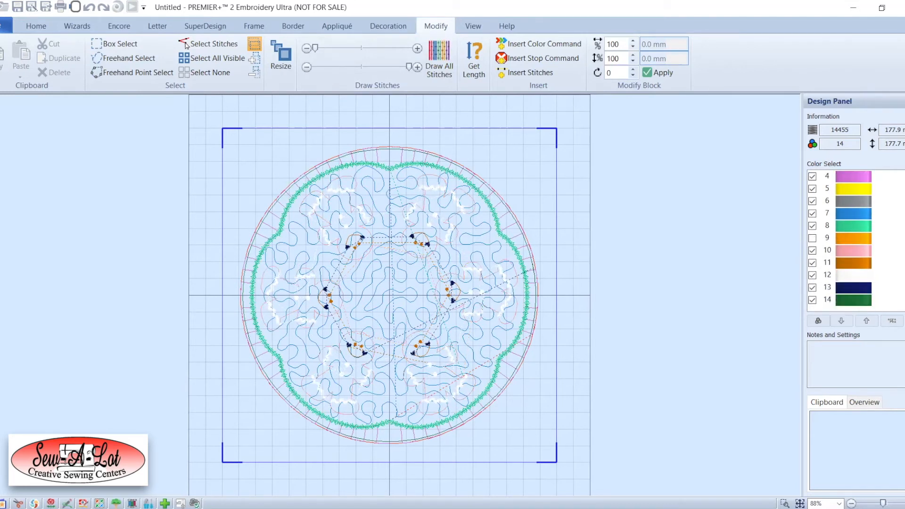
click(813, 287)
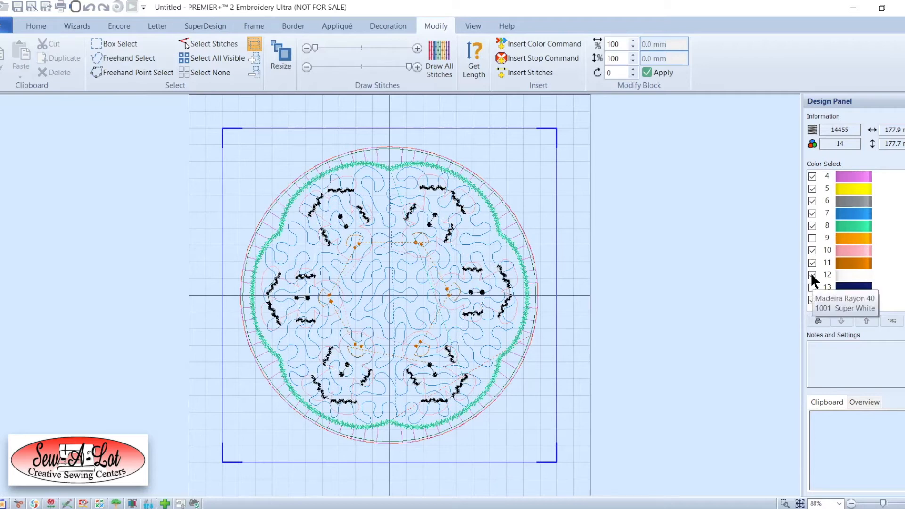
click(812, 275)
click(812, 263)
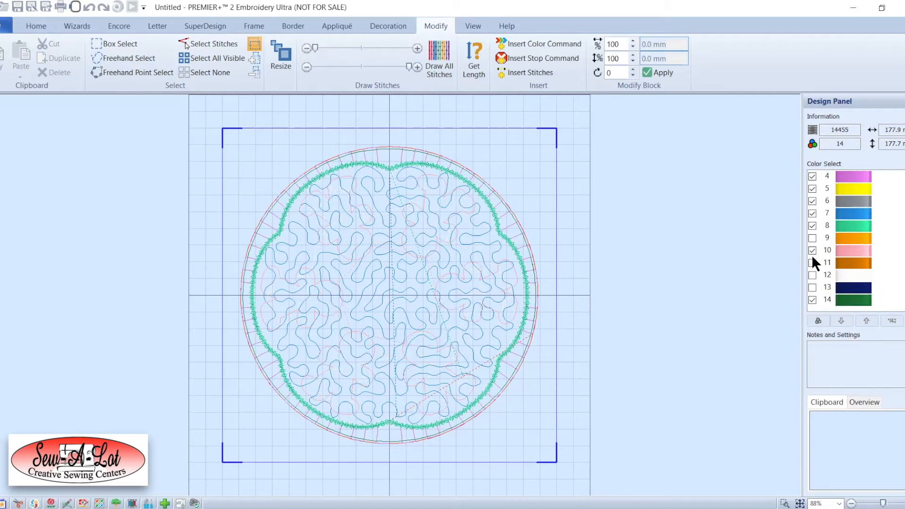
click(812, 250)
click(201, 61)
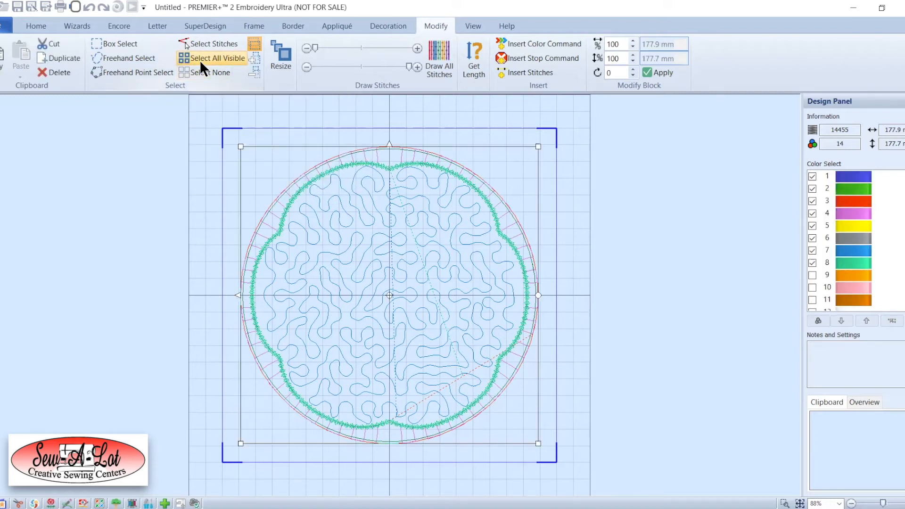
key(Delete)
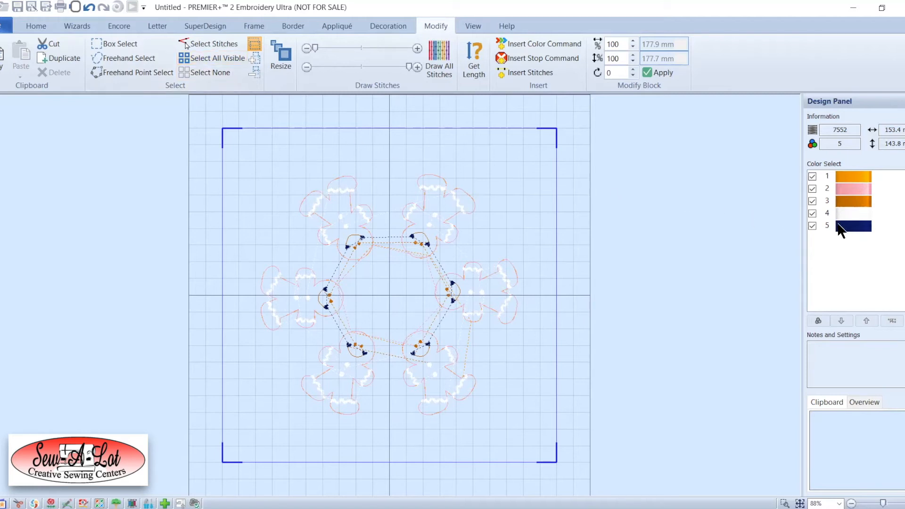
- Select the lower-right gingerbread man with a freehand outline around it and copy its stitches
click(854, 201)
click(135, 56)
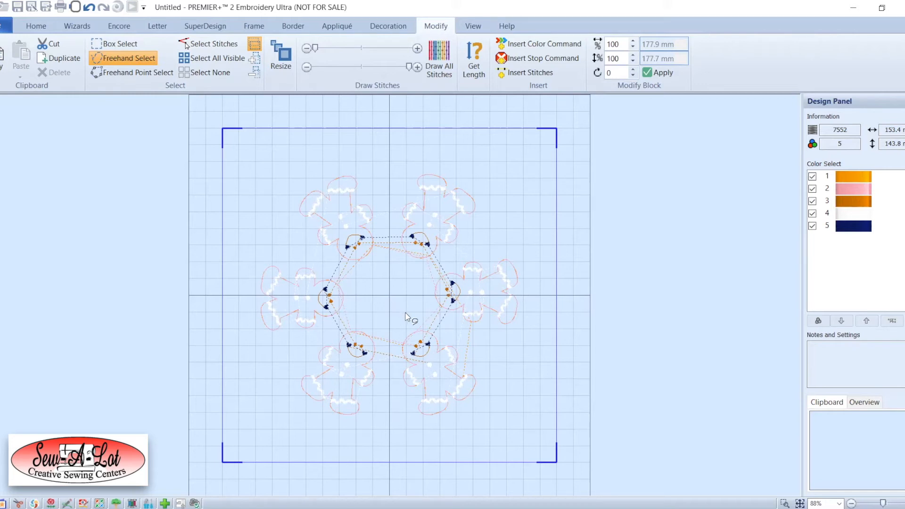
mouse_move(414, 319)
mouse_down()
mouse_move(477, 350)
mouse_move(496, 370)
mouse_move(499, 394)
mouse_up()
mouse_move(452, 424)
mouse_down()
mouse_move(420, 428)
mouse_move(399, 404)
mouse_move(389, 347)
mouse_move(410, 315)
mouse_up()
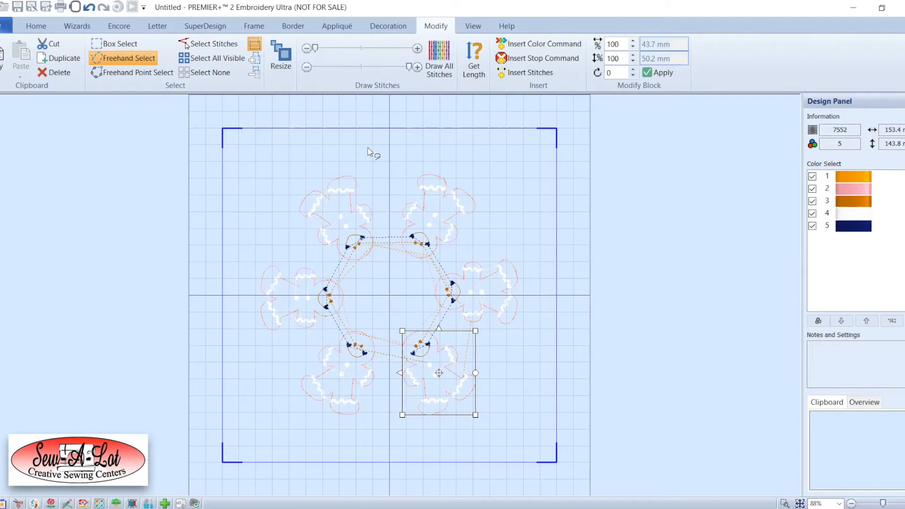
click(4, 56)
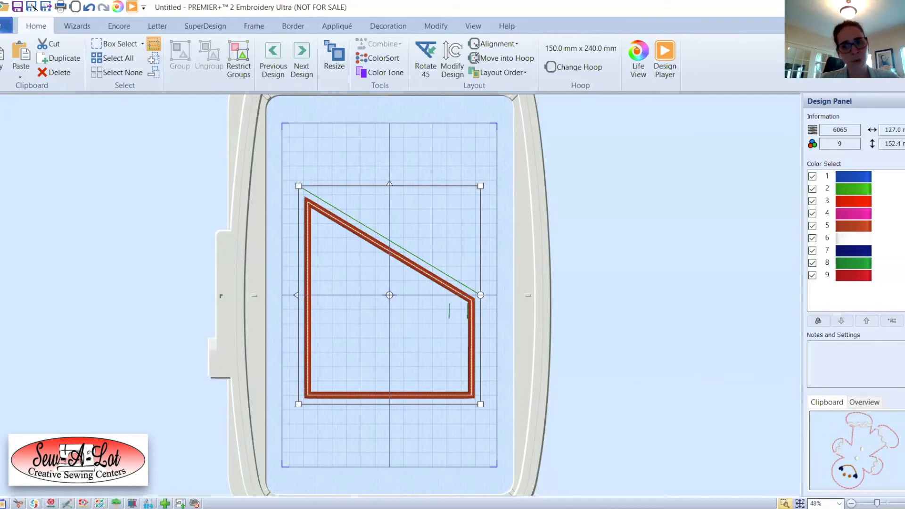
- Switch to the gift pocket design, paste the copied gingerbread man and move it inside the lower part of the pocket
click(21, 70)
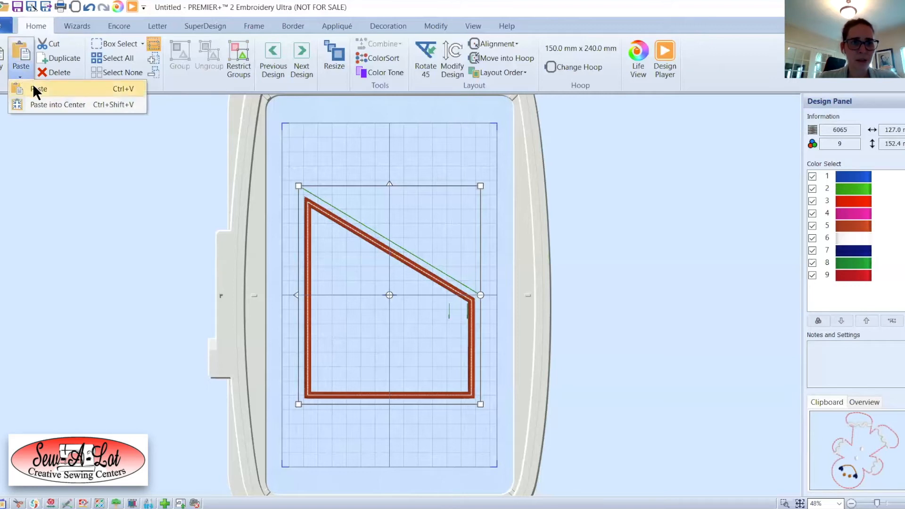
click(34, 88)
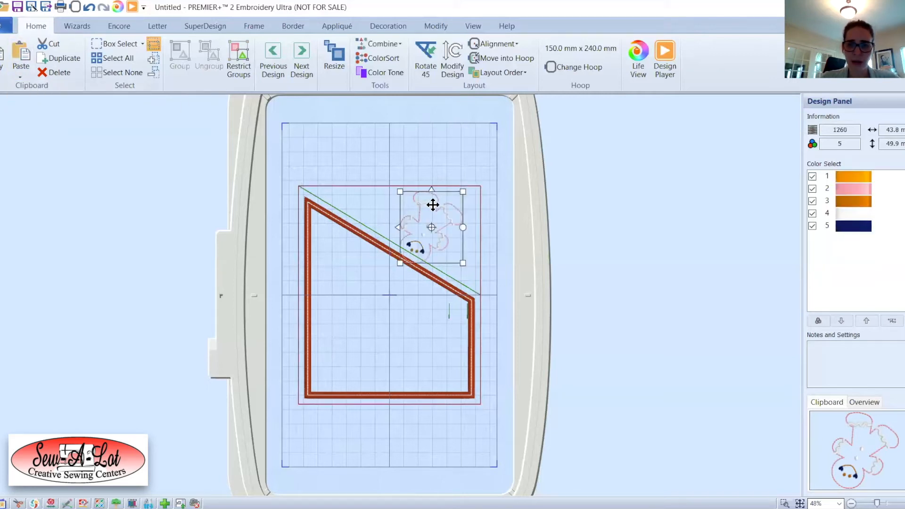
drag(433, 205, 412, 317)
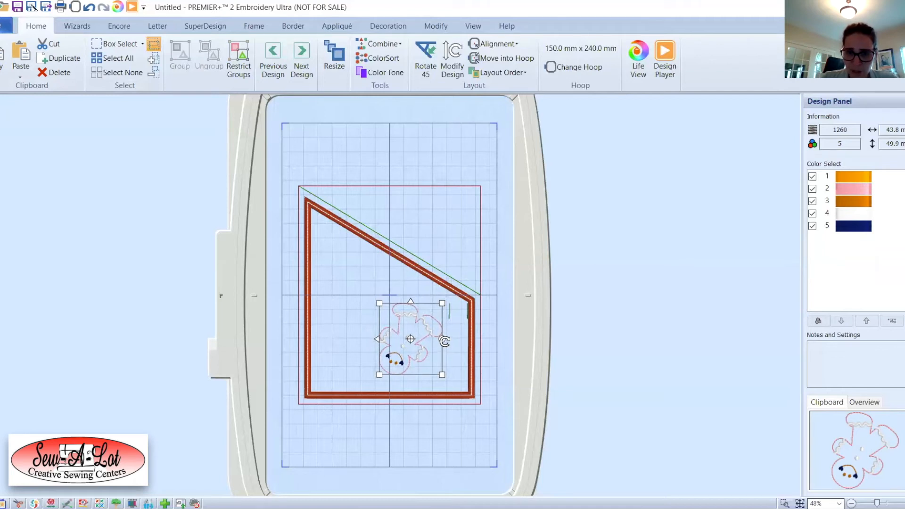
- Rotate the gingerbread man upright and position it near the pocket's lower-right corner, leaving it deselected
drag(445, 340, 352, 367)
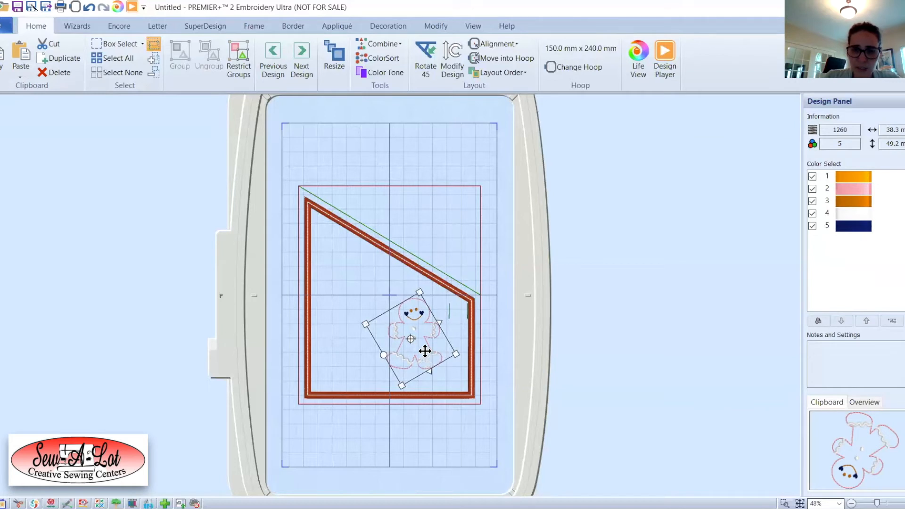
drag(425, 350, 437, 362)
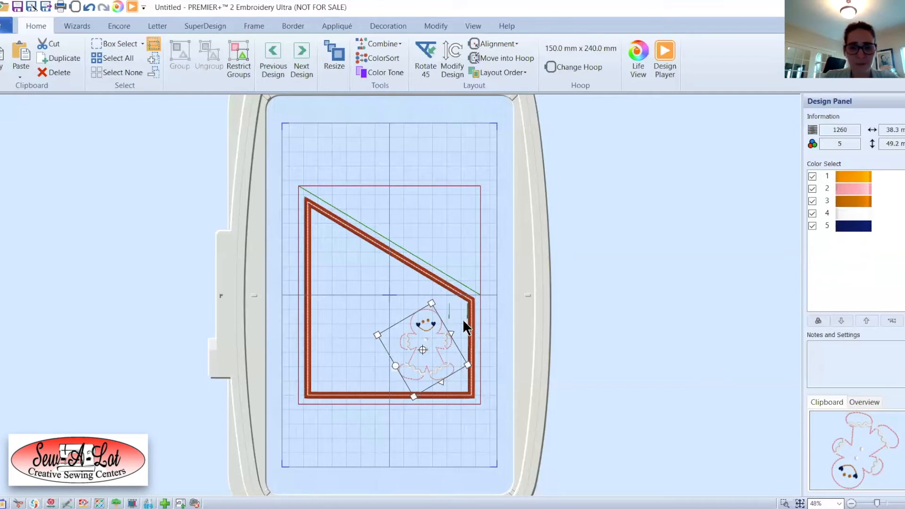
click(564, 230)
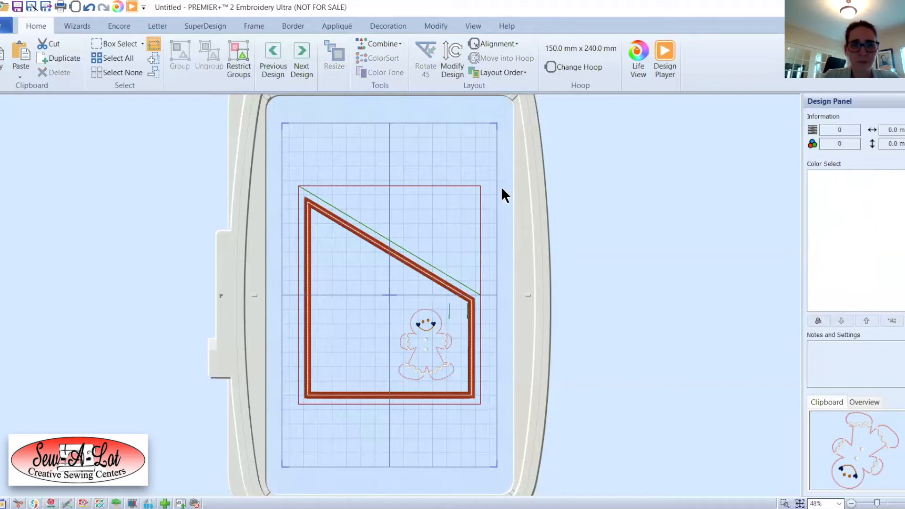
- Choose the Line Script 4-20mm font from the script fonts for new lettering
click(153, 26)
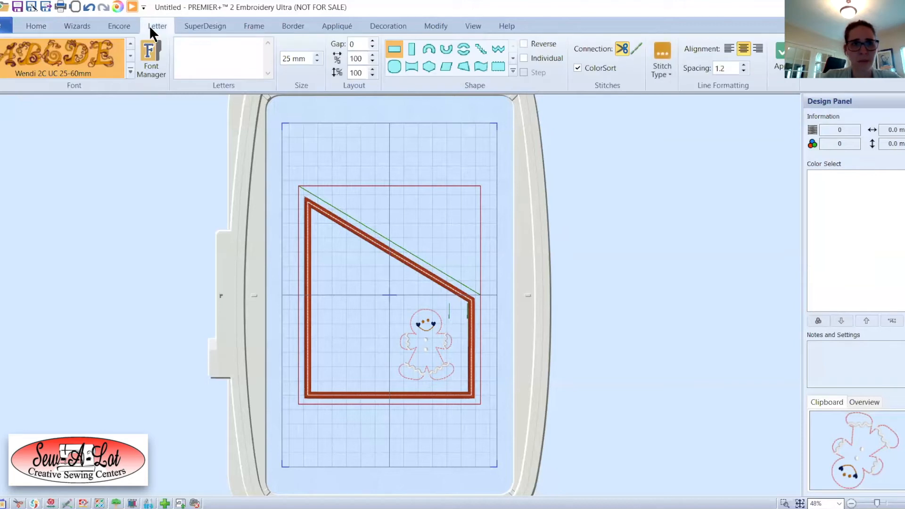
click(129, 72)
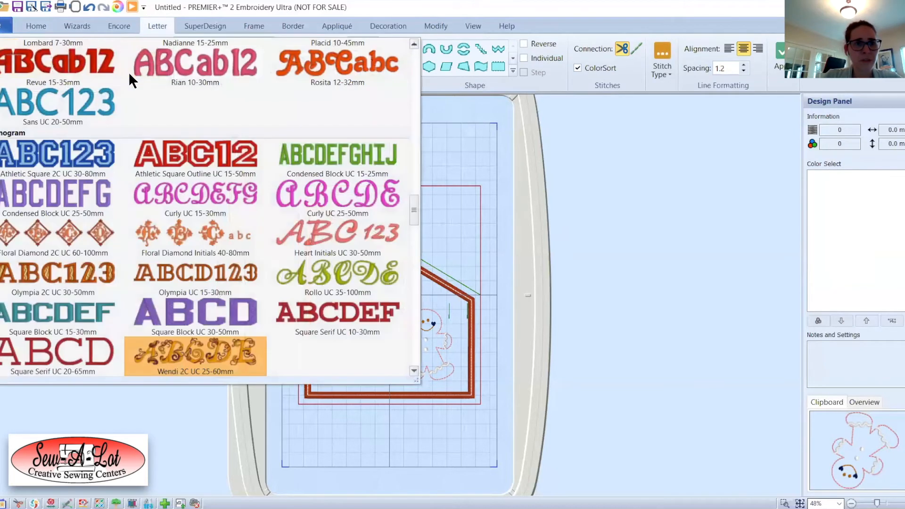
scroll(167, 250, down, 10)
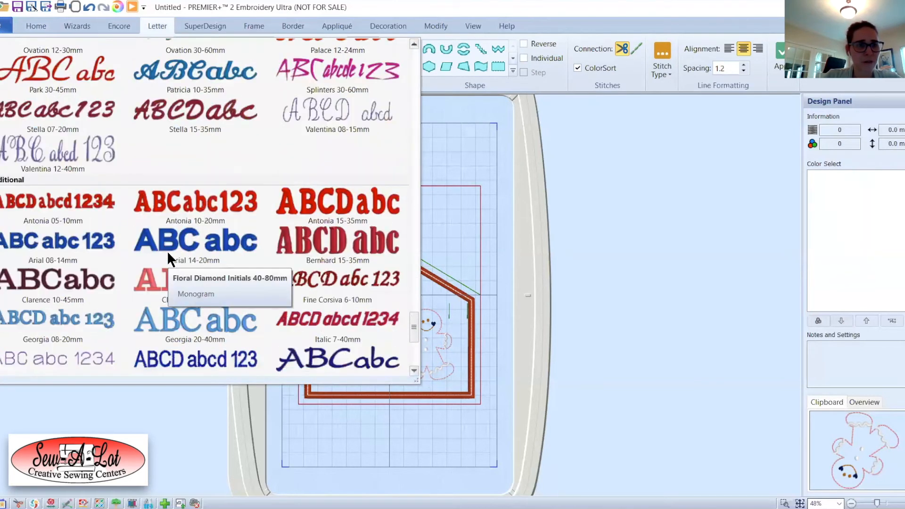
scroll(167, 251, down, 5)
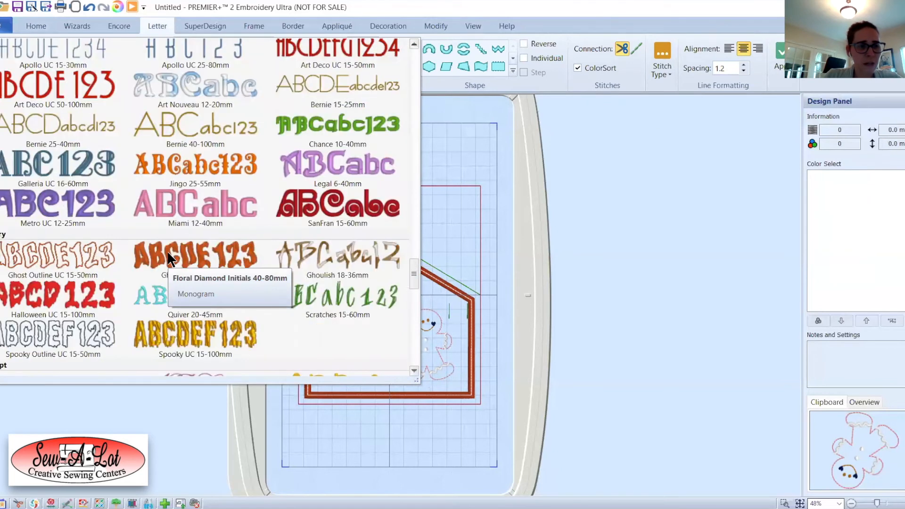
click(413, 370)
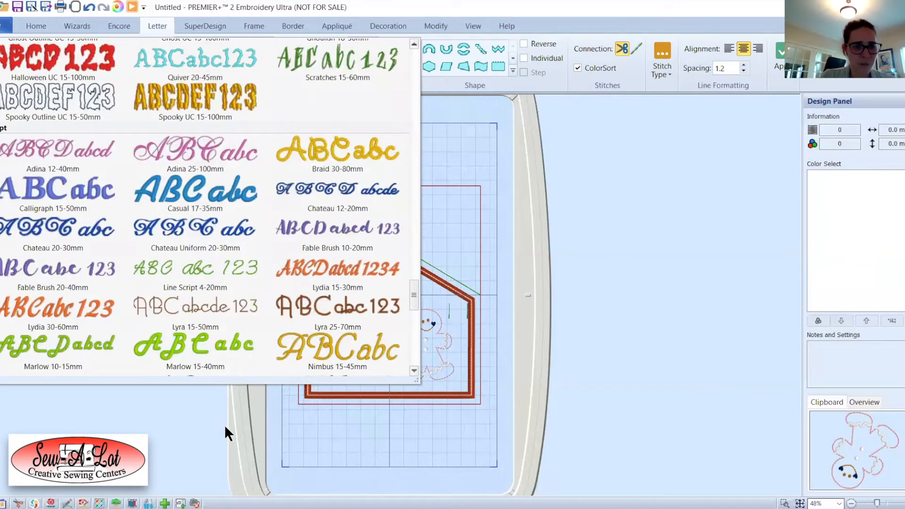
click(213, 282)
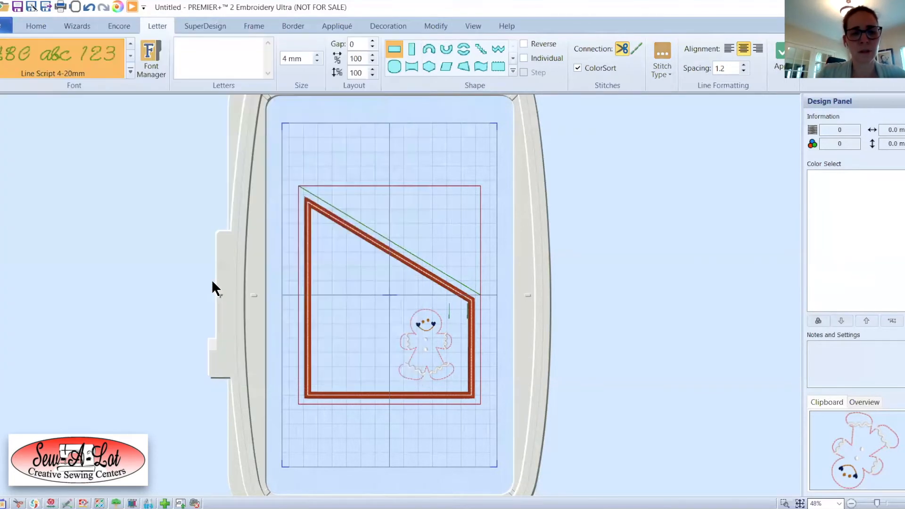
- Enter the lettering text "Sending", "Christmas" and "Wishes" on three separate lines
click(201, 42)
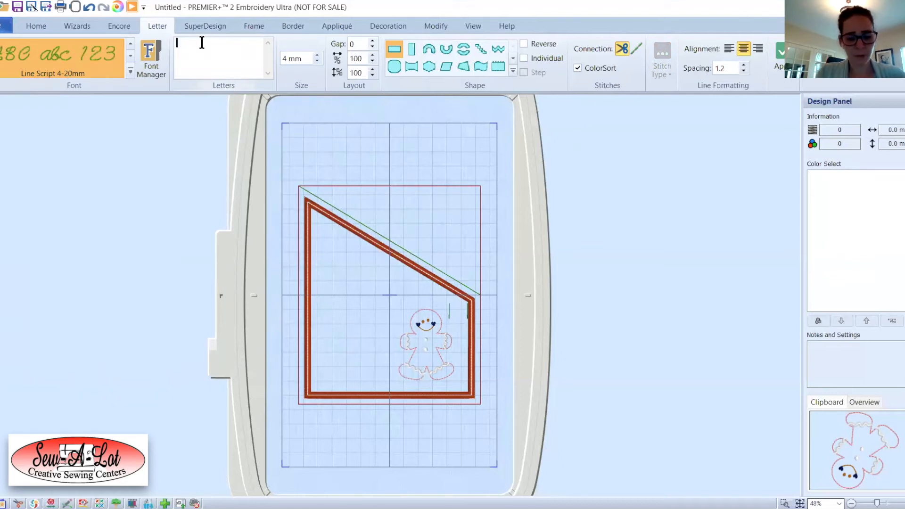
text(Sending)
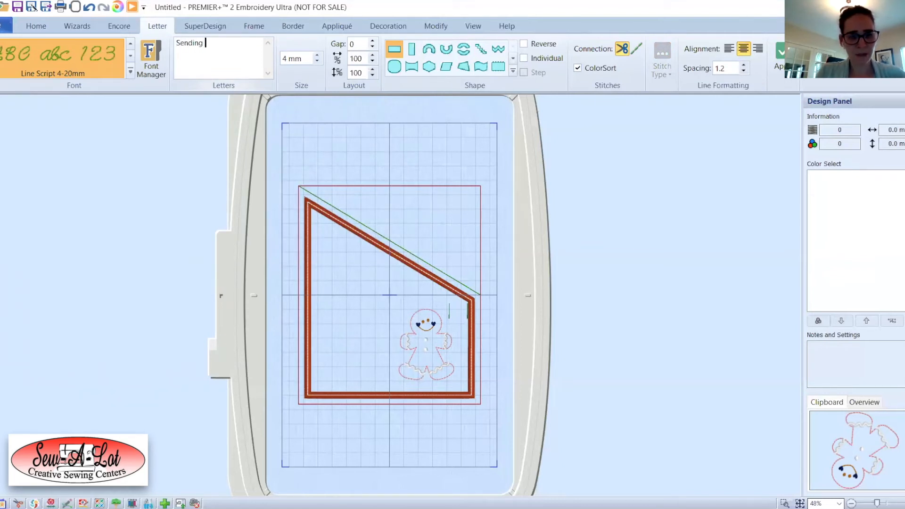
key(Return)
text(Chr)
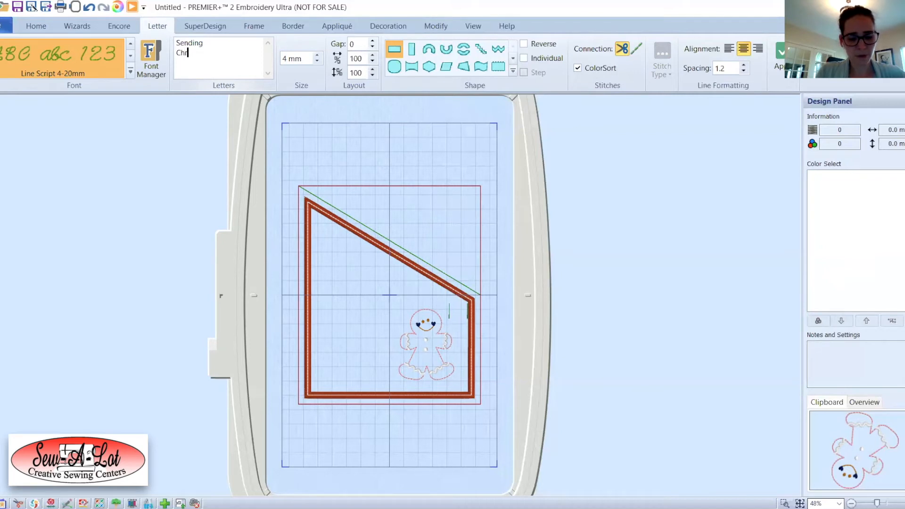
text(istmas)
key(Return)
text(Wishes)
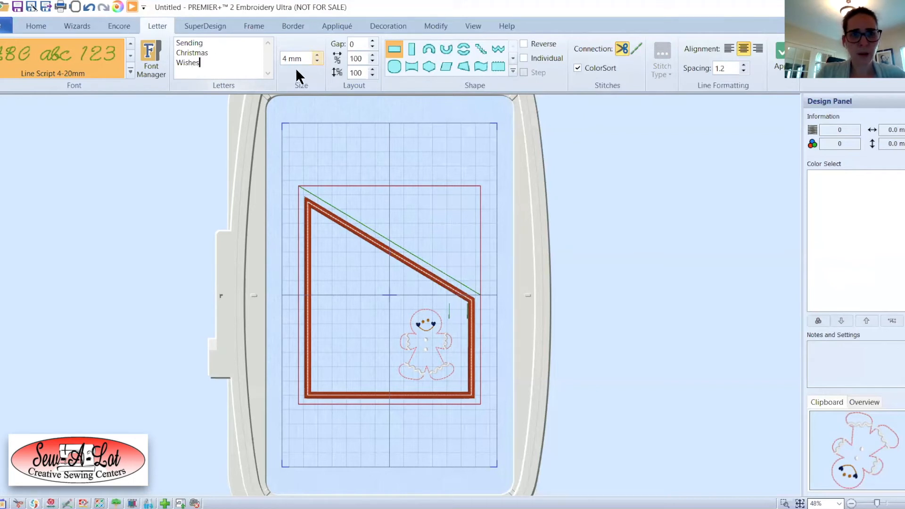
- Set the lettering size to 10 mm and add the text to the gift pocket design
double_click(287, 60)
key(BackSpace)
text(10)
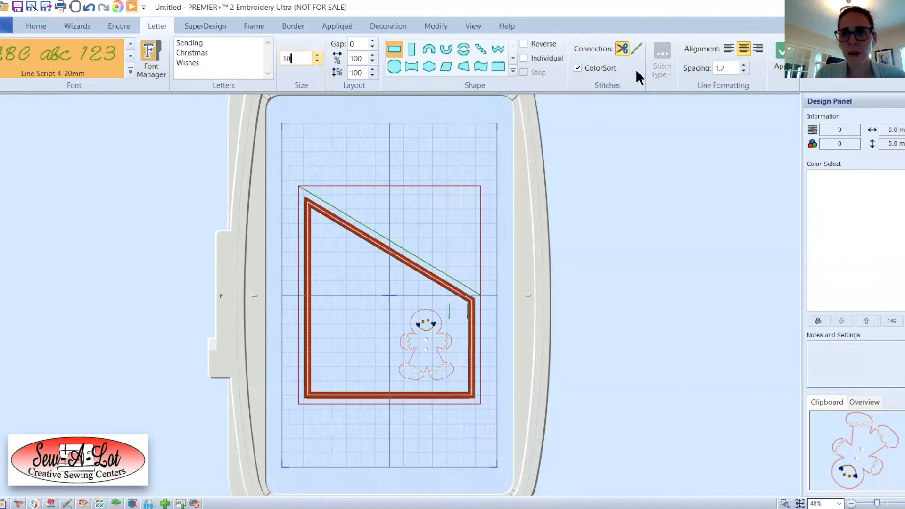
click(779, 52)
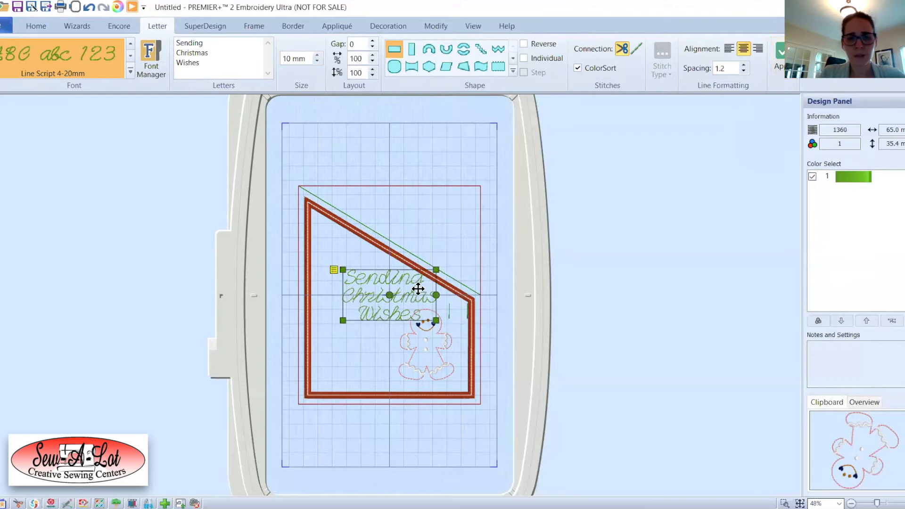
- Set the lettering size to 12 mm with left alignment and position it just inside the pocket's left edge
drag(416, 289, 391, 297)
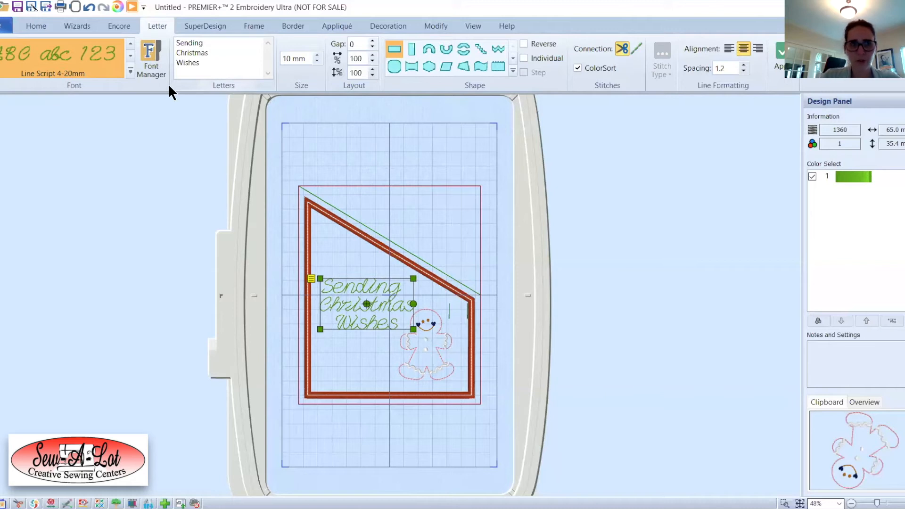
right_click(384, 290)
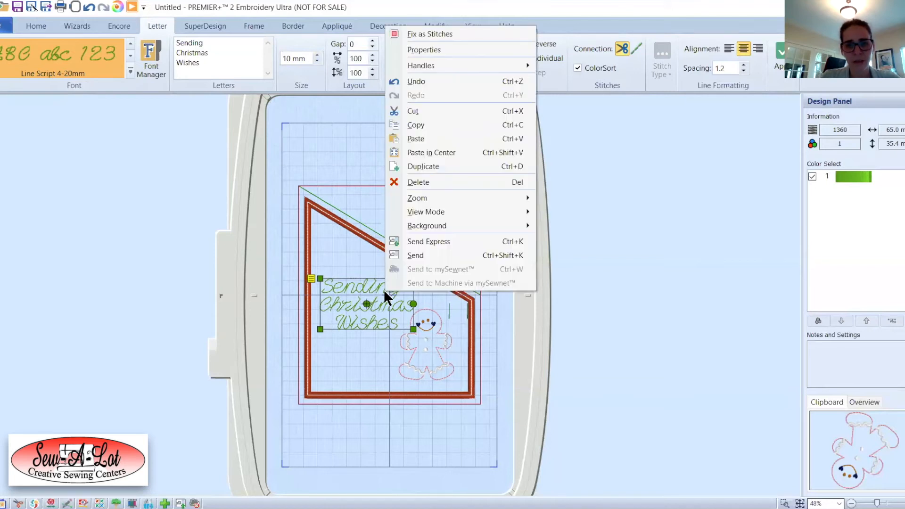
click(426, 49)
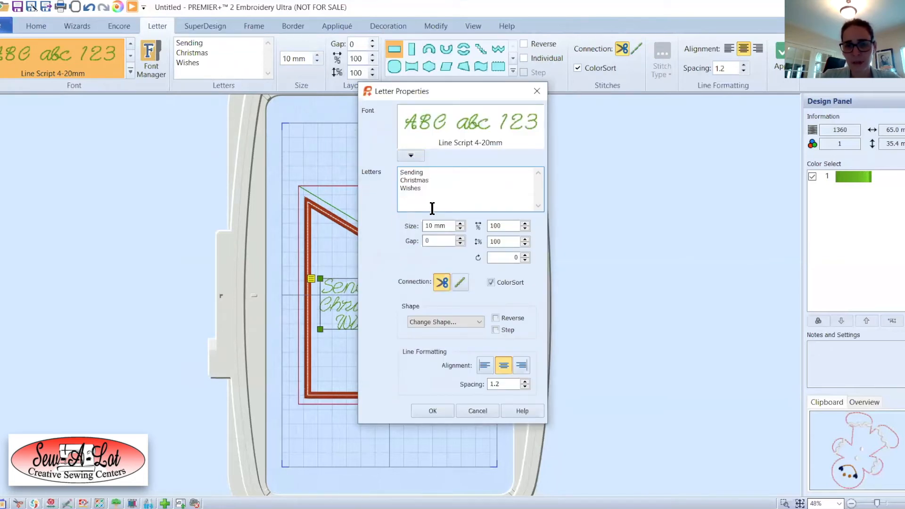
double_click(433, 225)
text(12)
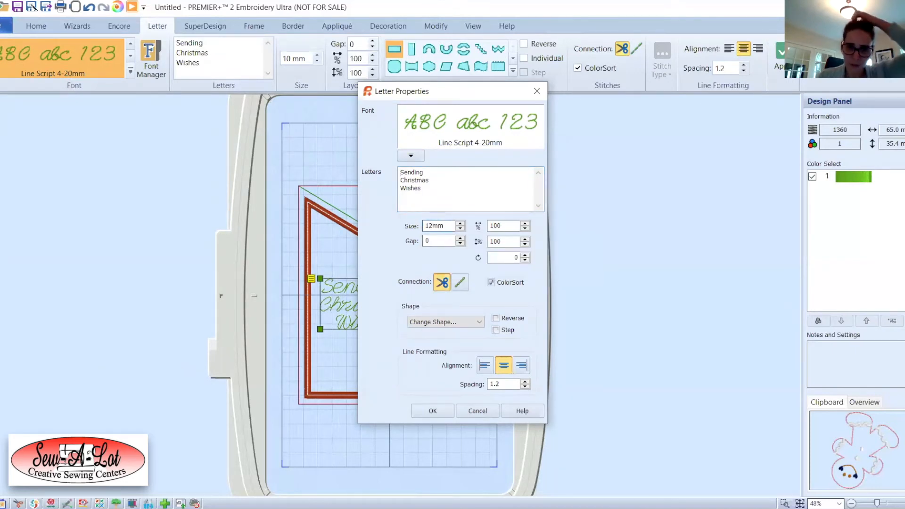
click(473, 321)
click(474, 321)
click(485, 366)
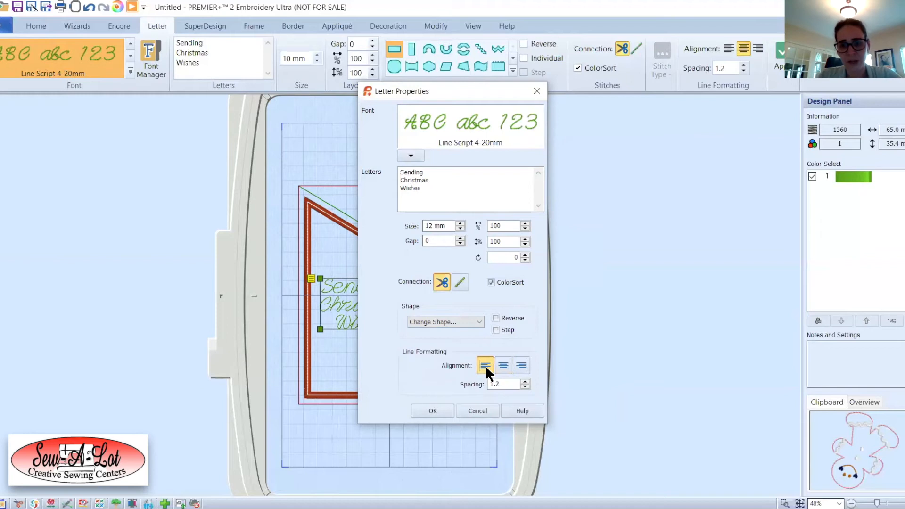
click(432, 412)
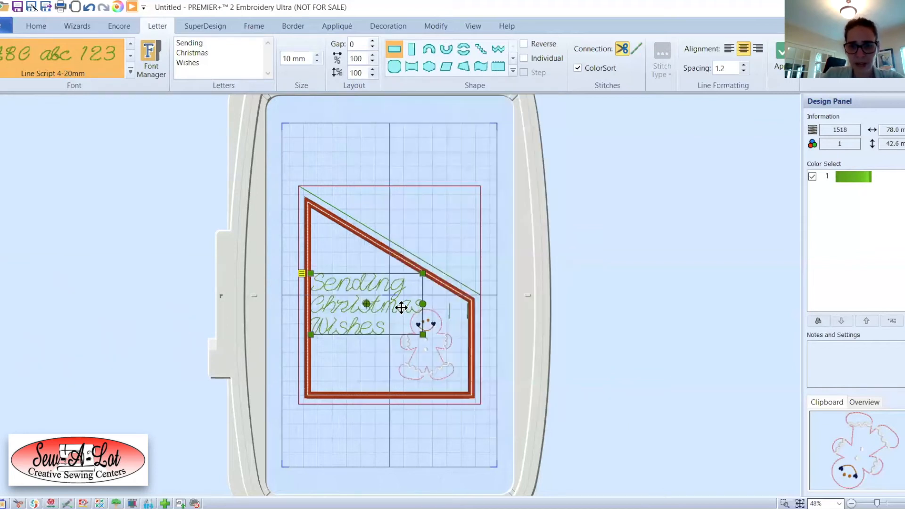
drag(401, 307, 405, 302)
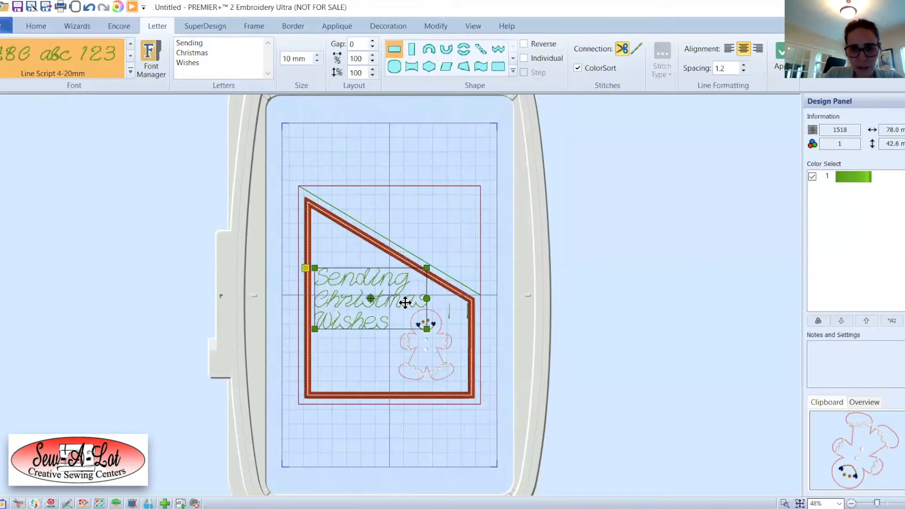
- Move the gingerbread man slightly down and left within the pocket's lower-right corner and leave it deselected
click(428, 369)
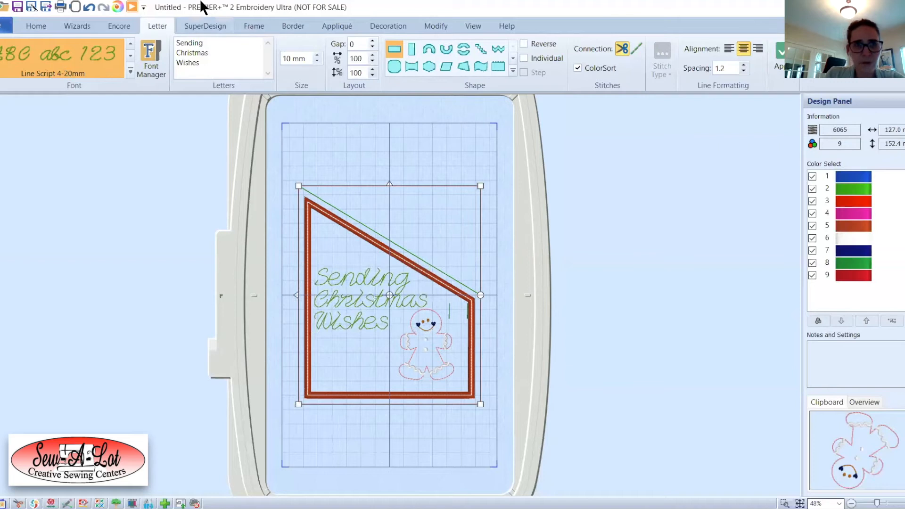
key(Tab)
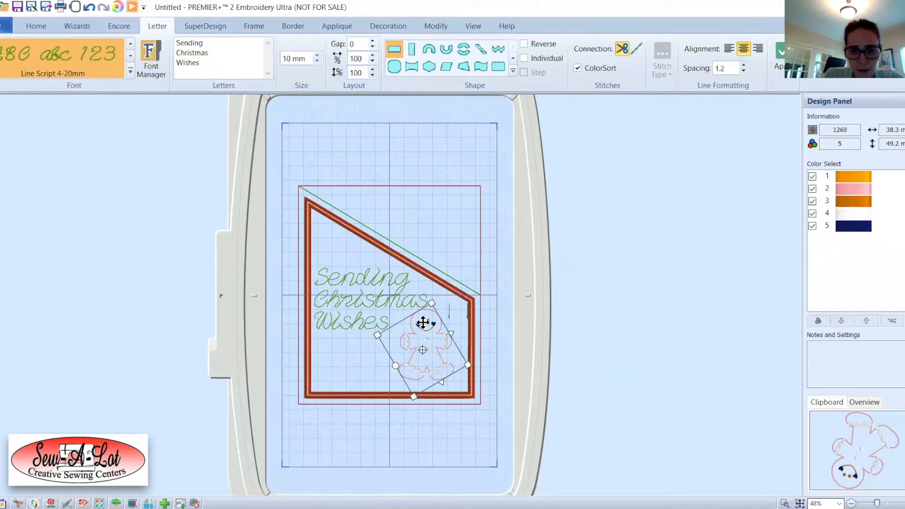
drag(423, 323, 419, 329)
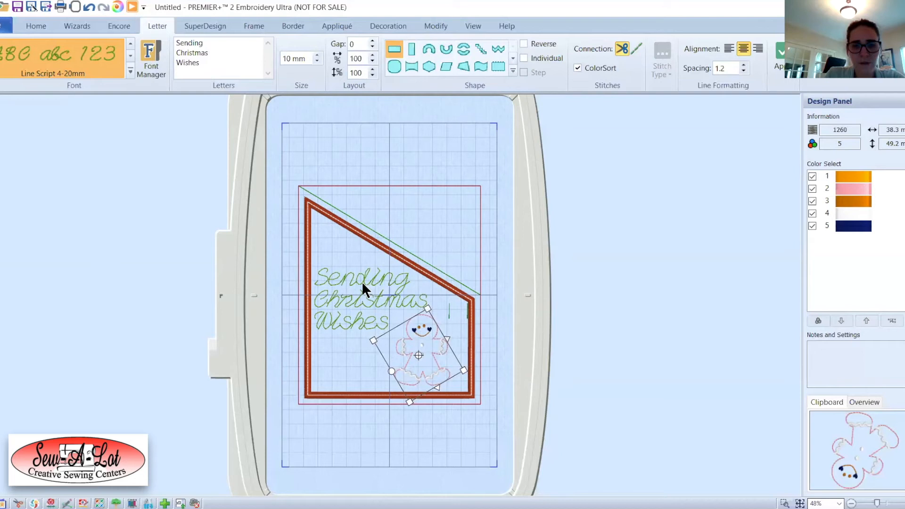
click(586, 272)
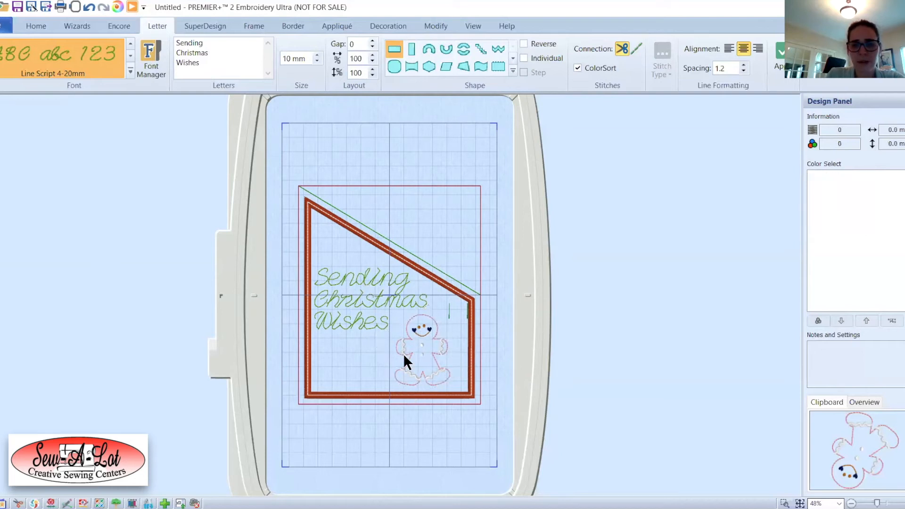
- Move the lettering slightly down to clear the pocket's slanted border, leaving it deselected
click(347, 316)
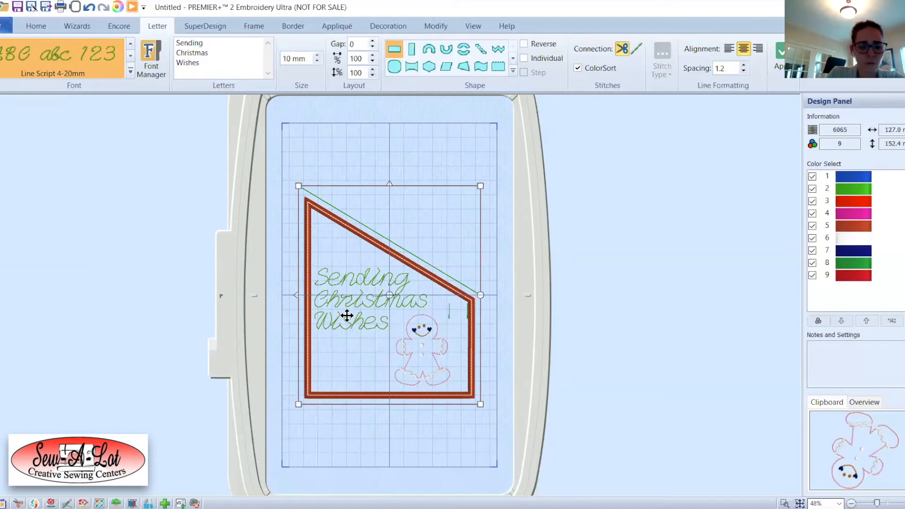
key(Tab)
click(349, 323)
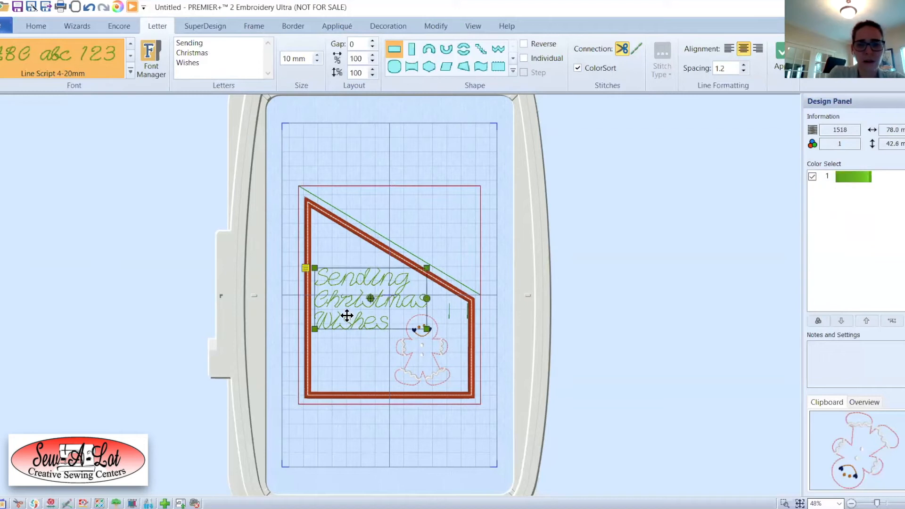
drag(353, 314, 352, 317)
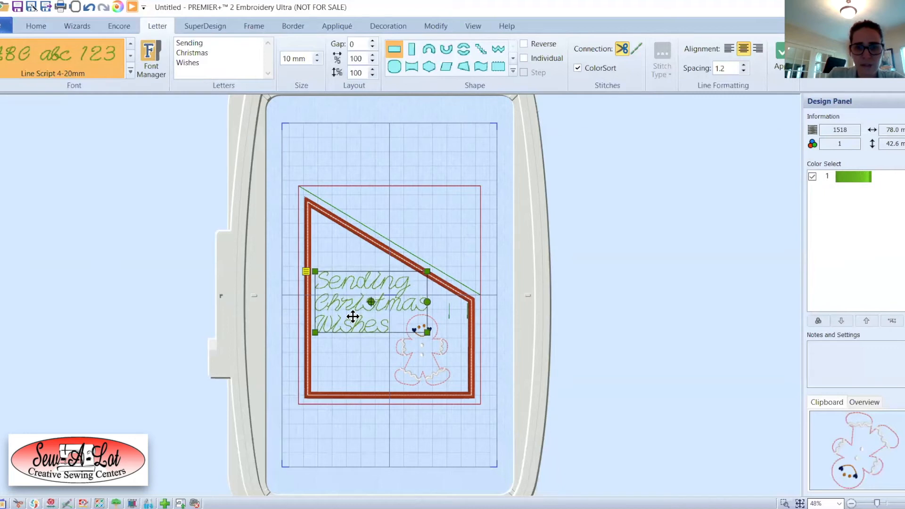
click(542, 344)
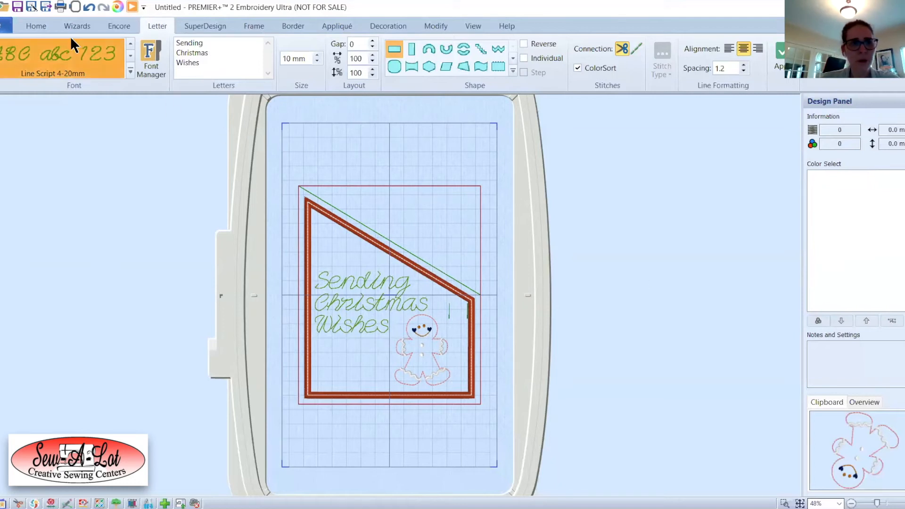
- Combine all the pocket, gingerbread and lettering designs into a single design
click(46, 27)
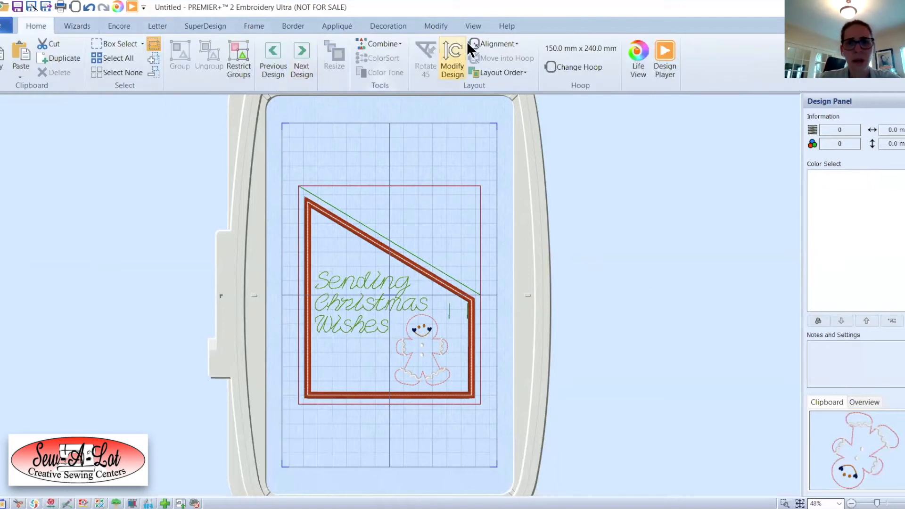
click(389, 42)
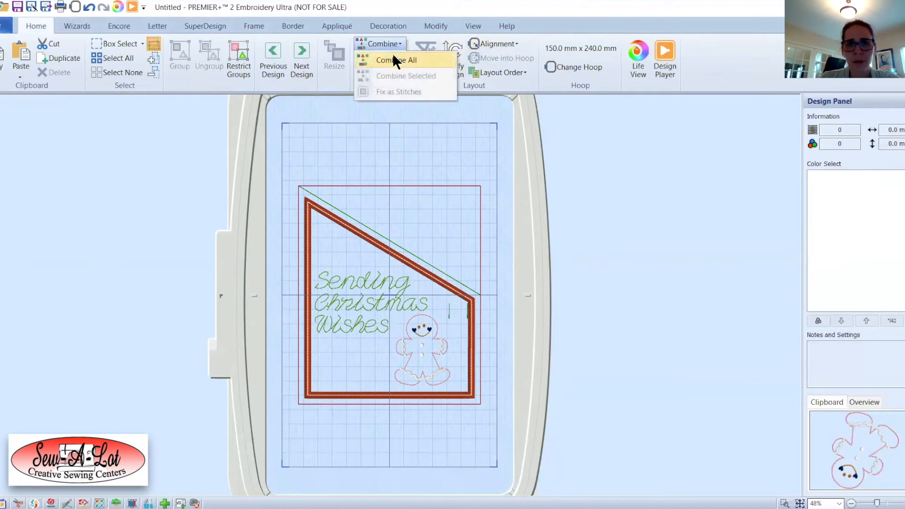
click(394, 54)
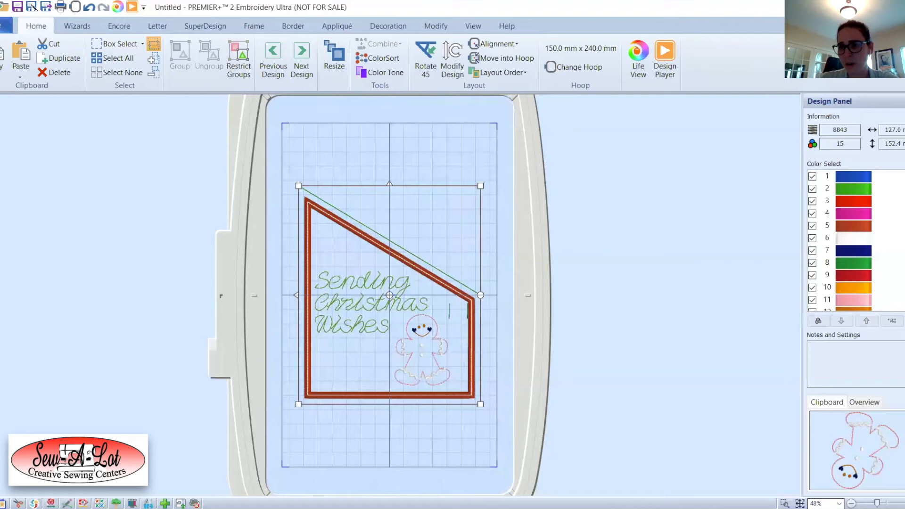
scroll(841, 238, down, 2)
scroll(842, 238, up, 2)
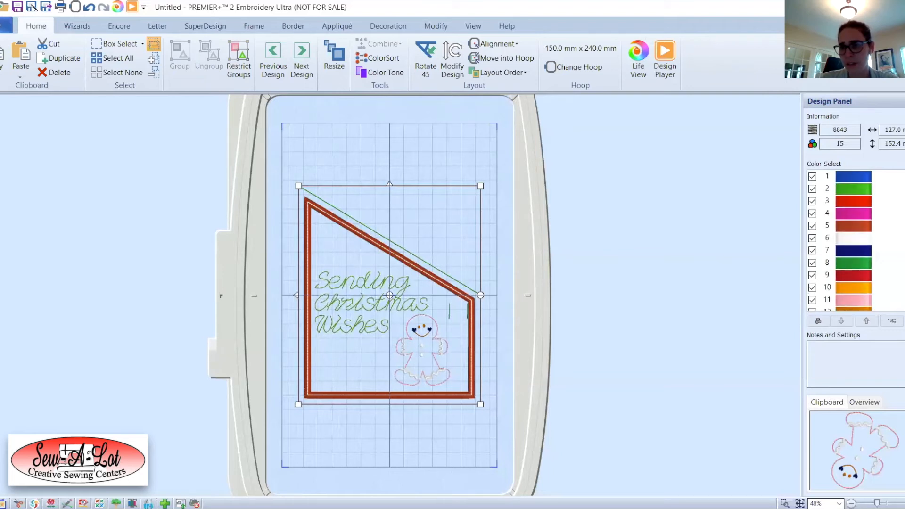
scroll(841, 238, down, 2)
scroll(842, 238, up, 2)
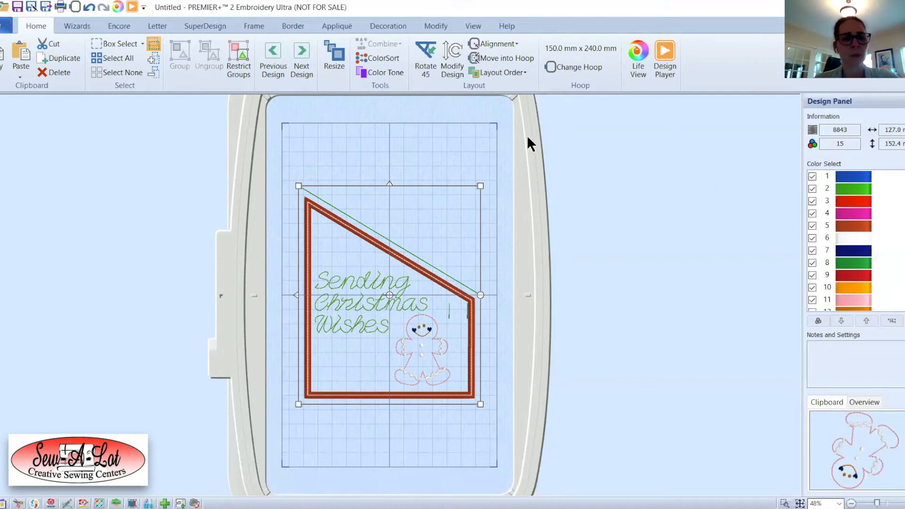
- Switch to stitch modification for the combined design and hide thread colors 1 through 10
click(436, 27)
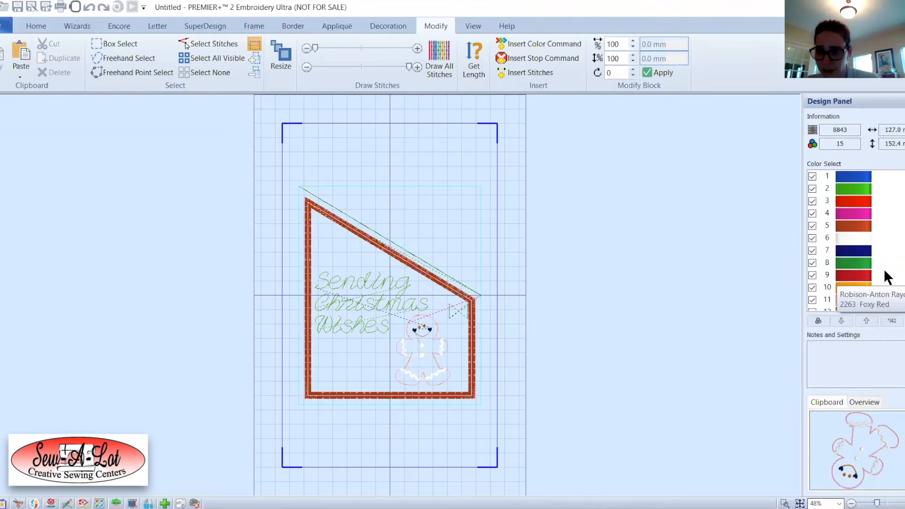
scroll(869, 296, down, 2)
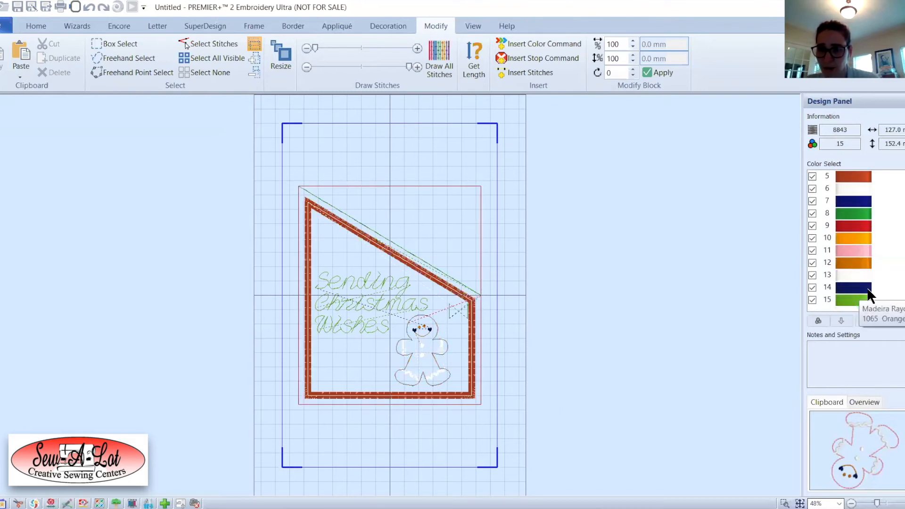
scroll(868, 296, up, 2)
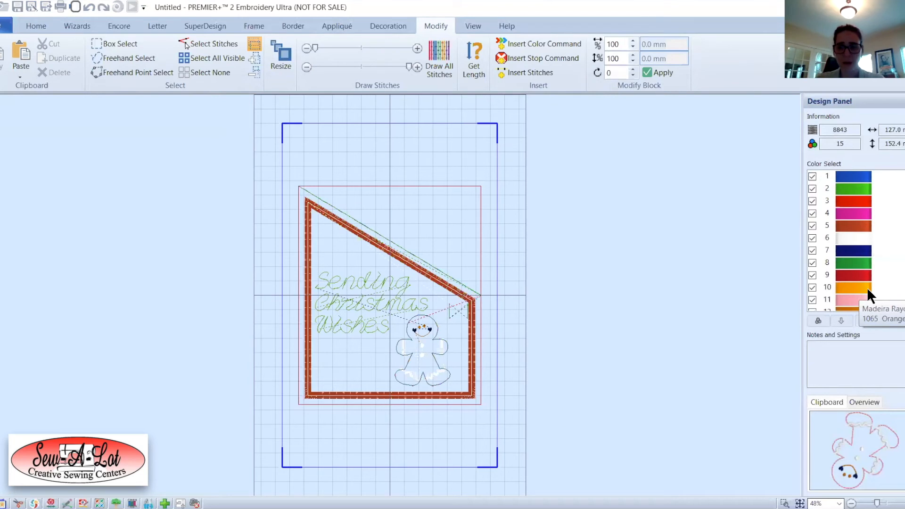
click(867, 287)
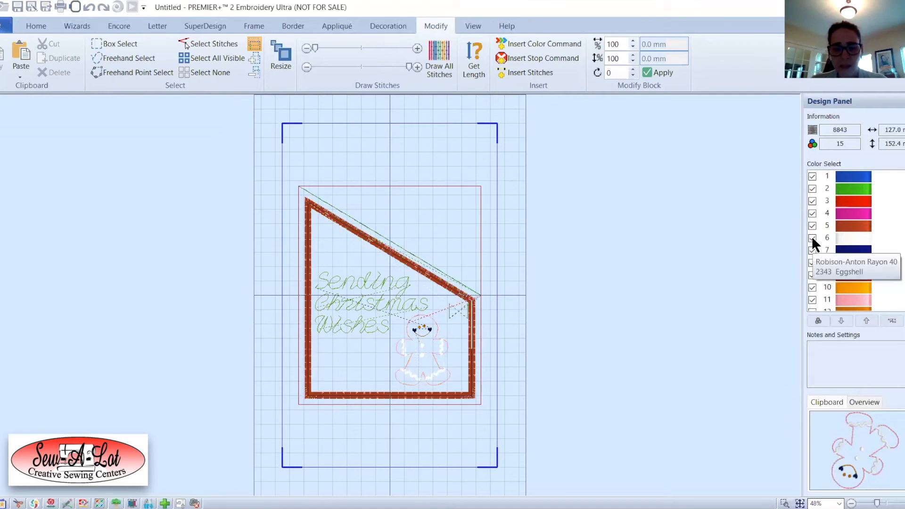
click(812, 177)
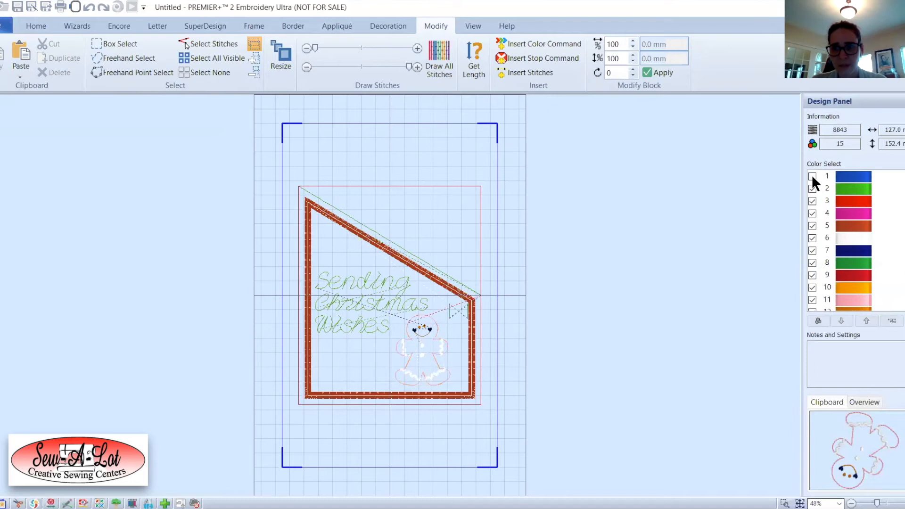
click(813, 188)
click(813, 225)
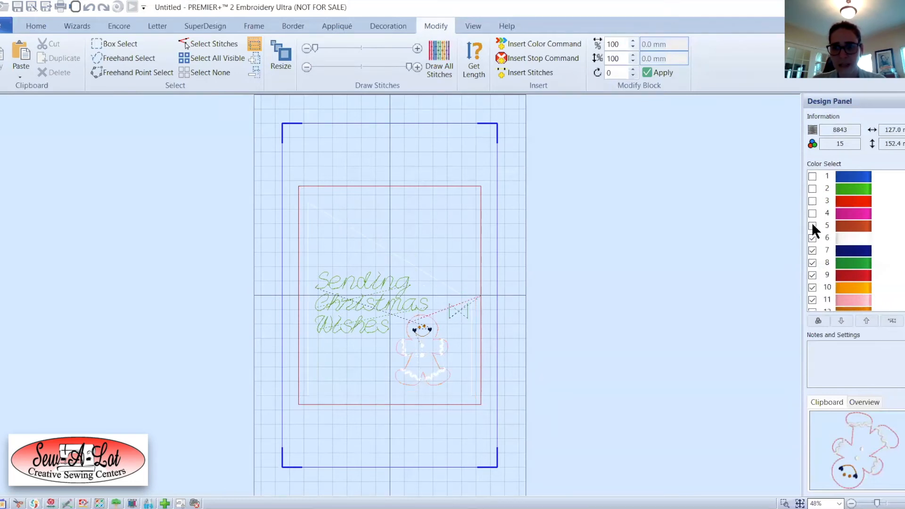
click(812, 261)
click(812, 274)
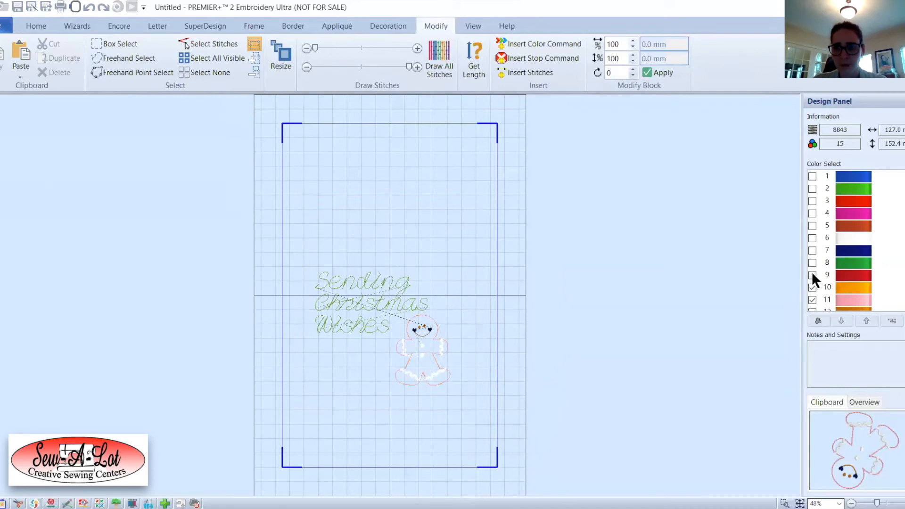
click(812, 286)
- Hide the remaining thread colors, 11 through 15
scroll(844, 295, down, 2)
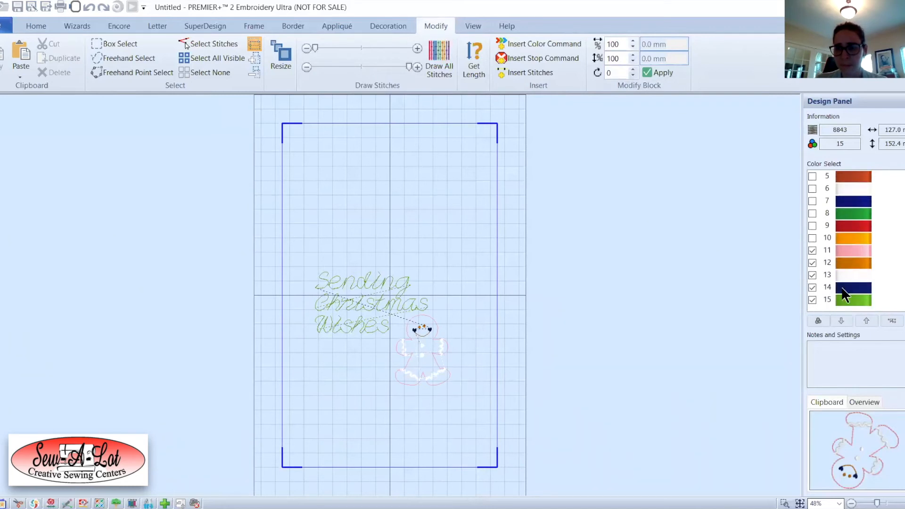
click(812, 250)
click(811, 262)
click(812, 274)
click(812, 287)
click(812, 300)
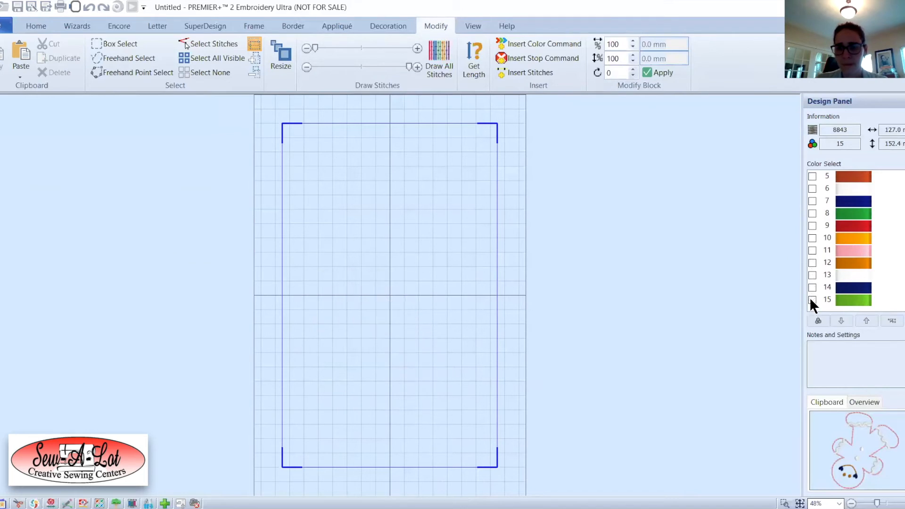
- Preview color 9 on its own and hide it again, leaving only color 10, the gingerbread outline, shown and selected
click(853, 226)
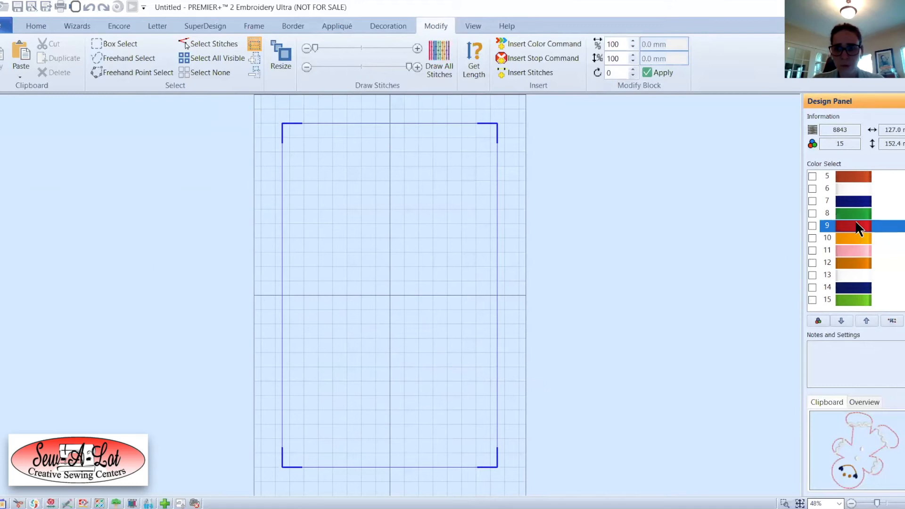
click(853, 214)
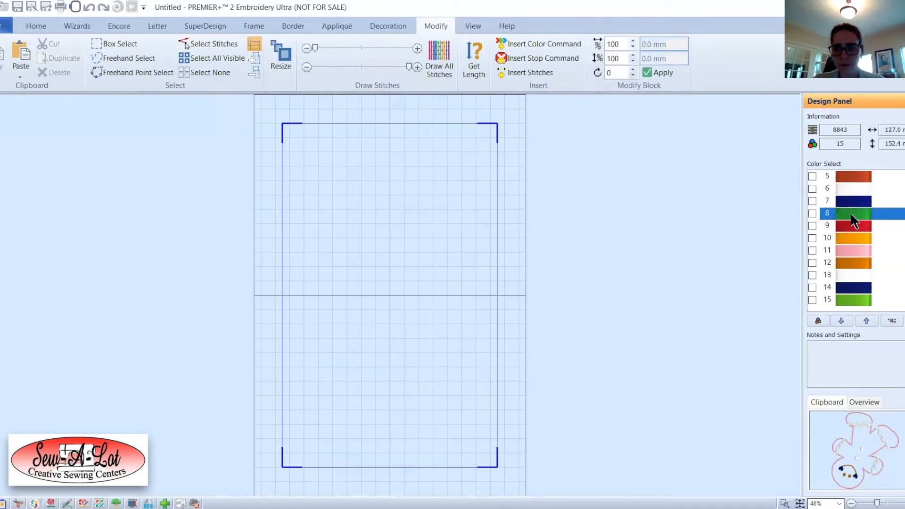
click(812, 226)
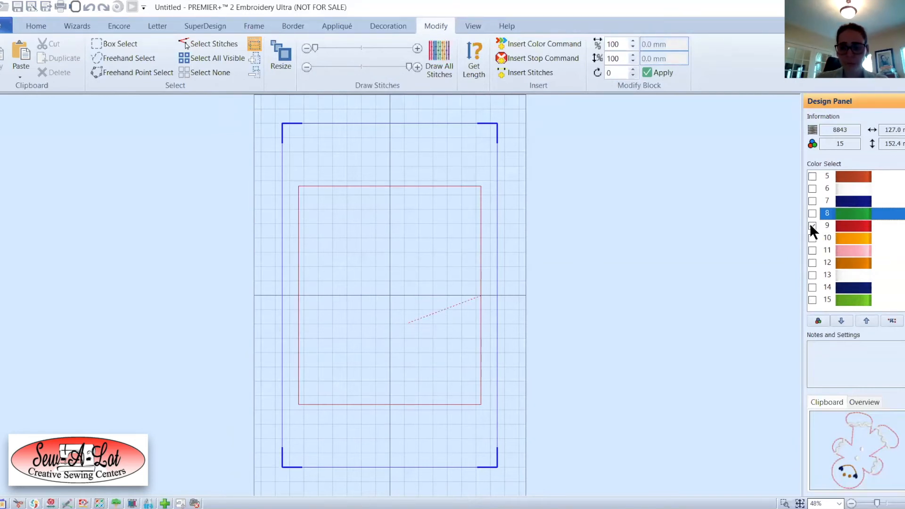
click(813, 227)
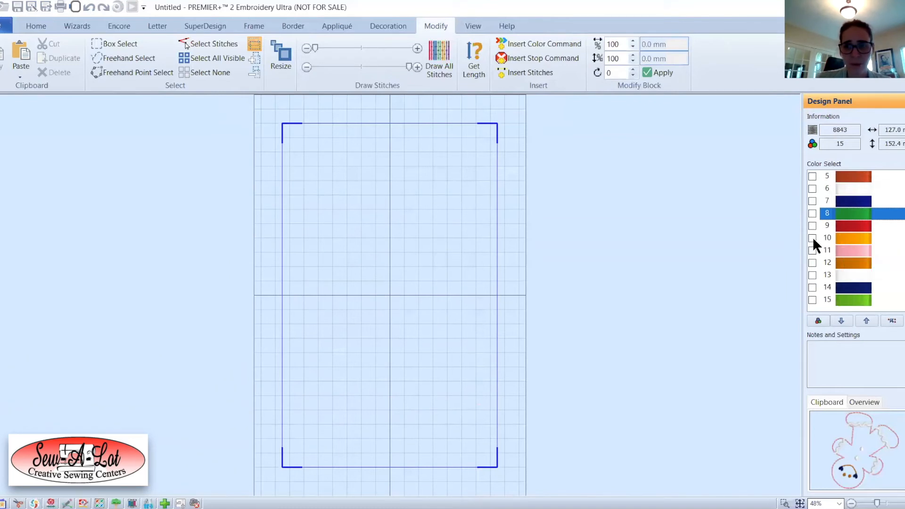
click(813, 238)
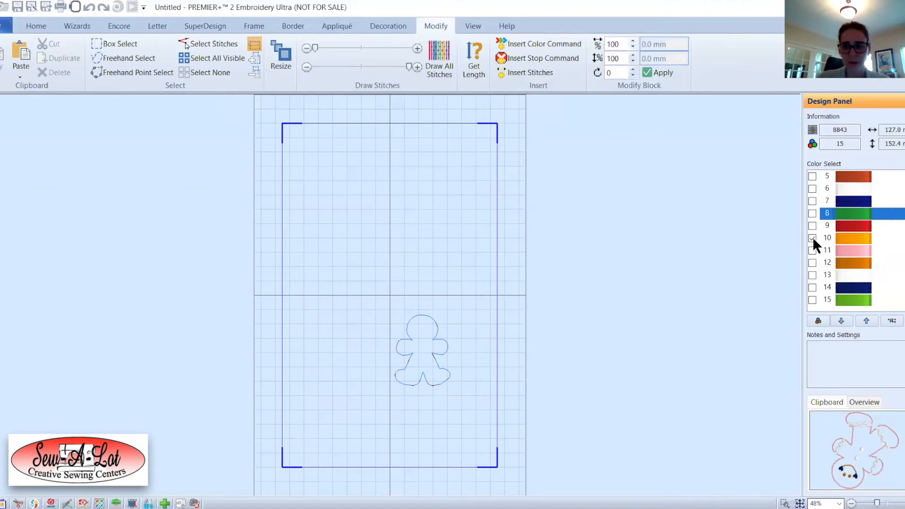
click(844, 237)
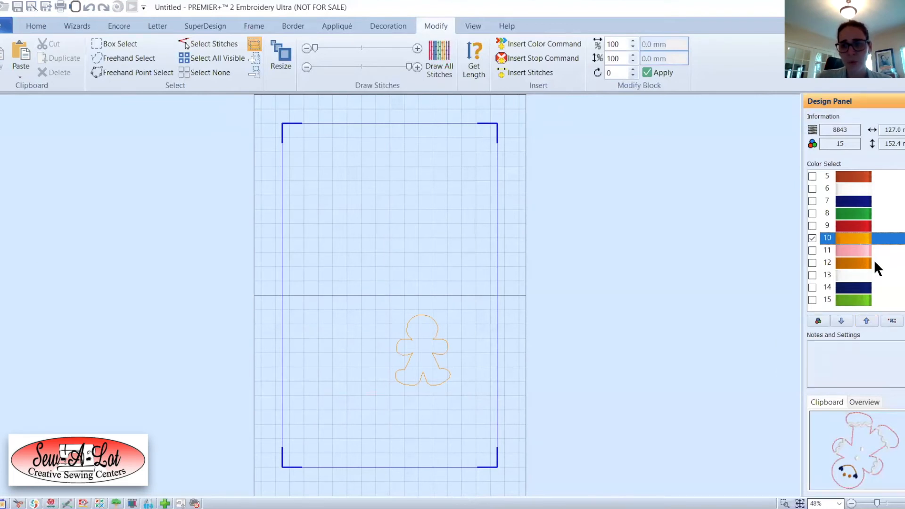
- Move the orange gingerbread outline up in the stitching order from position 10 to position 5
click(866, 322)
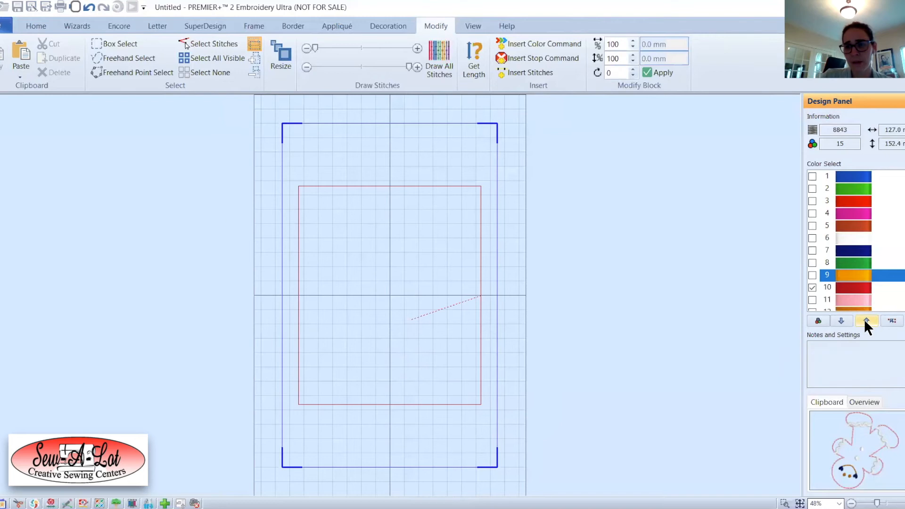
click(866, 321)
click(865, 320)
click(865, 321)
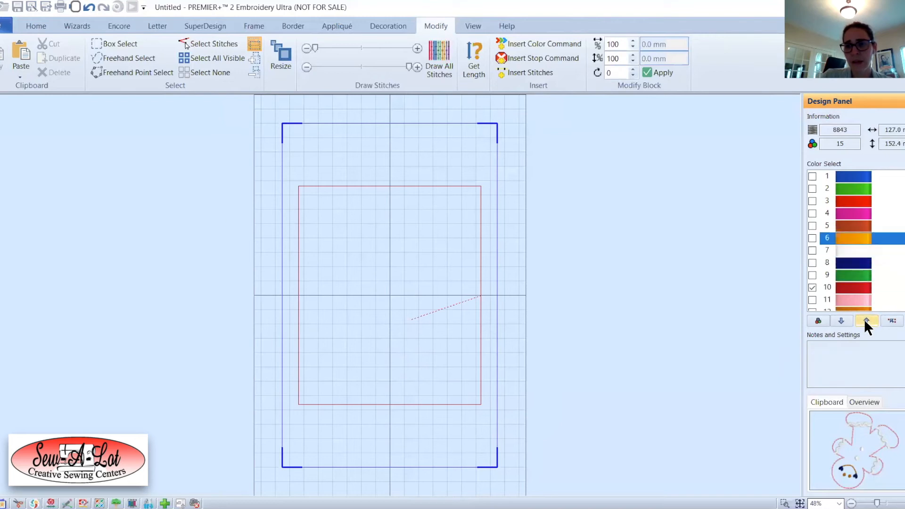
click(866, 321)
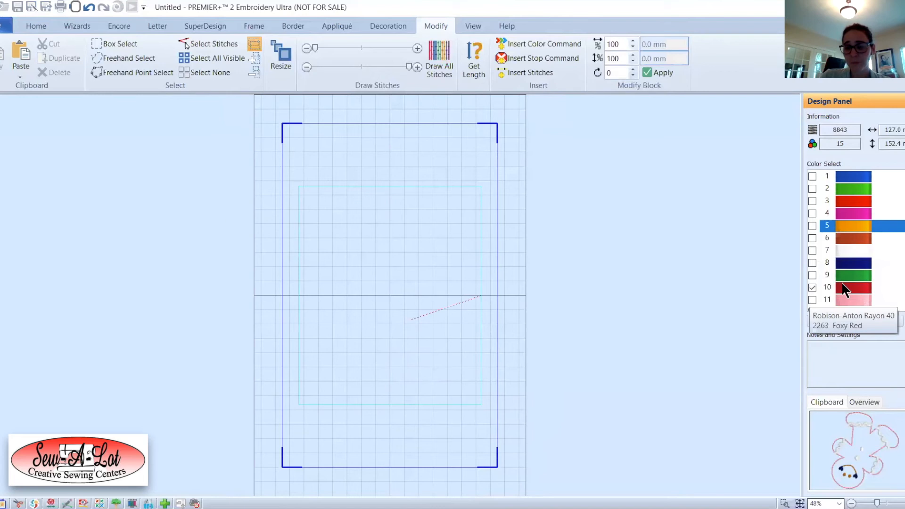
- Show only color 11, the pink gingerbread outline, and hide colors 9 and 10
click(812, 275)
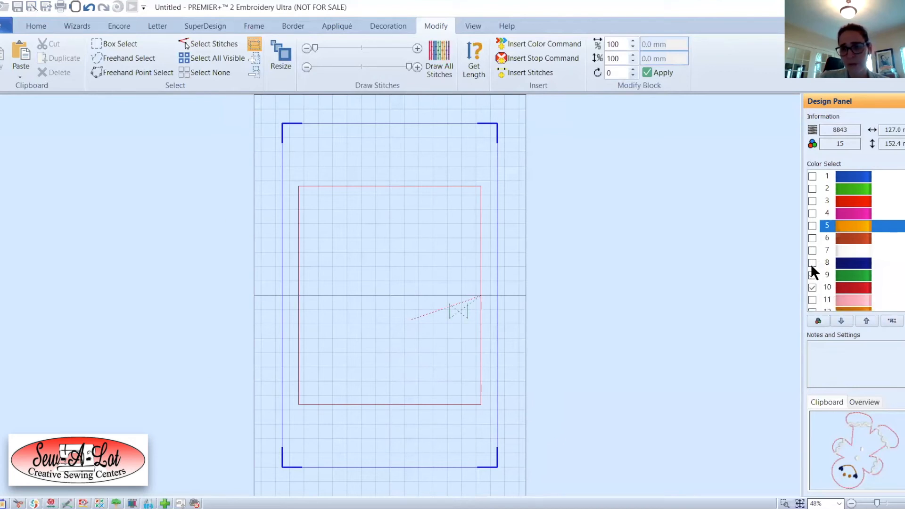
click(811, 300)
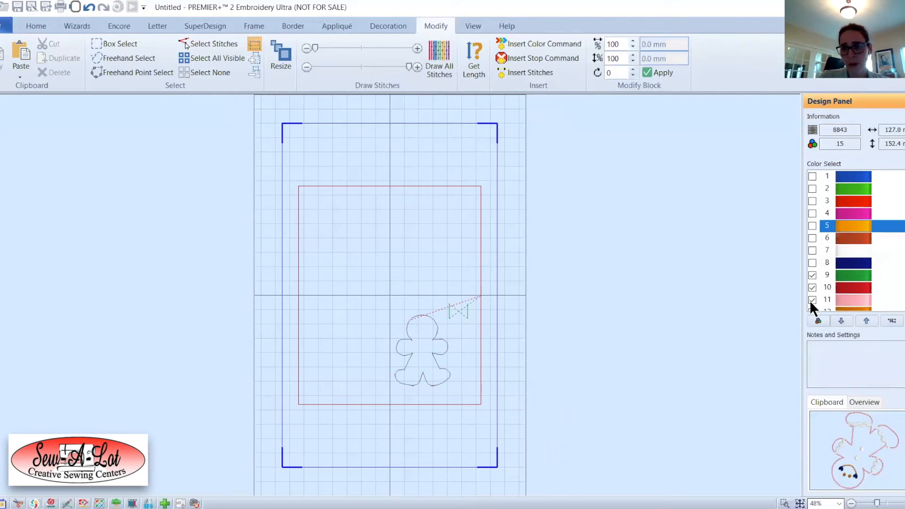
click(811, 274)
click(811, 286)
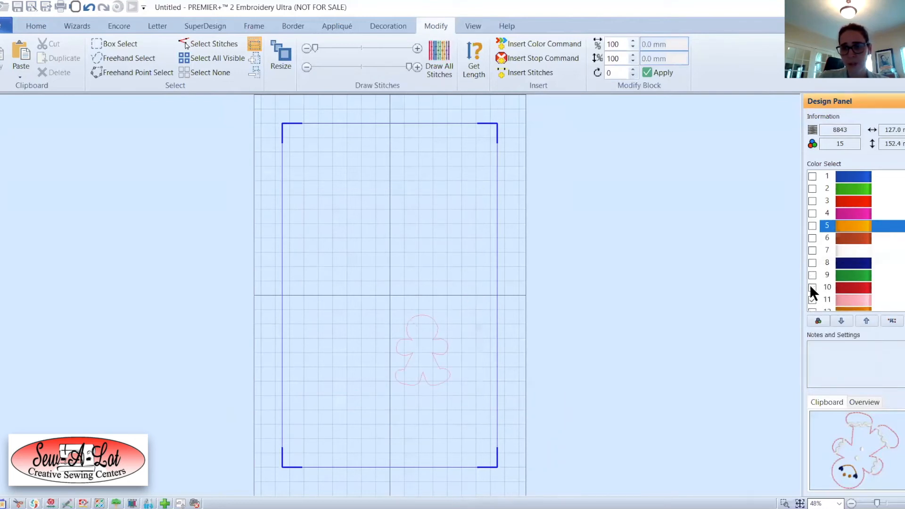
- Move the pink gingerbread outline up in the stitching order from position 11 to position 6
click(847, 302)
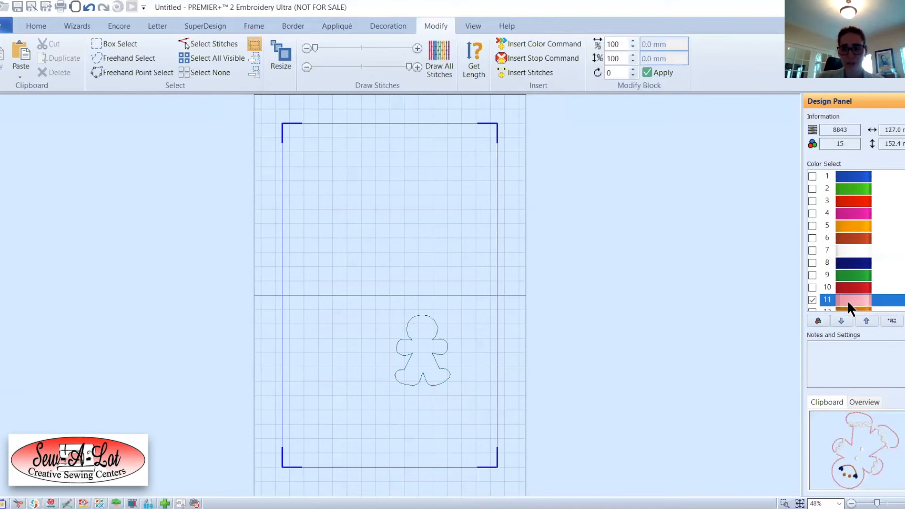
click(868, 319)
click(867, 320)
click(867, 320)
click(868, 320)
click(867, 320)
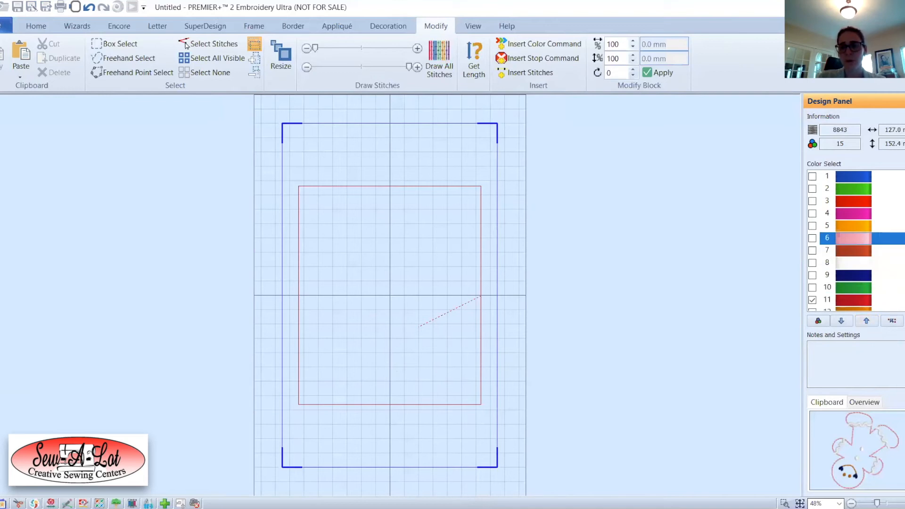
- Hide the red pocket outline, color 11, and show color 12, the gingerbread's eyes and smile
scroll(835, 261, down, 4)
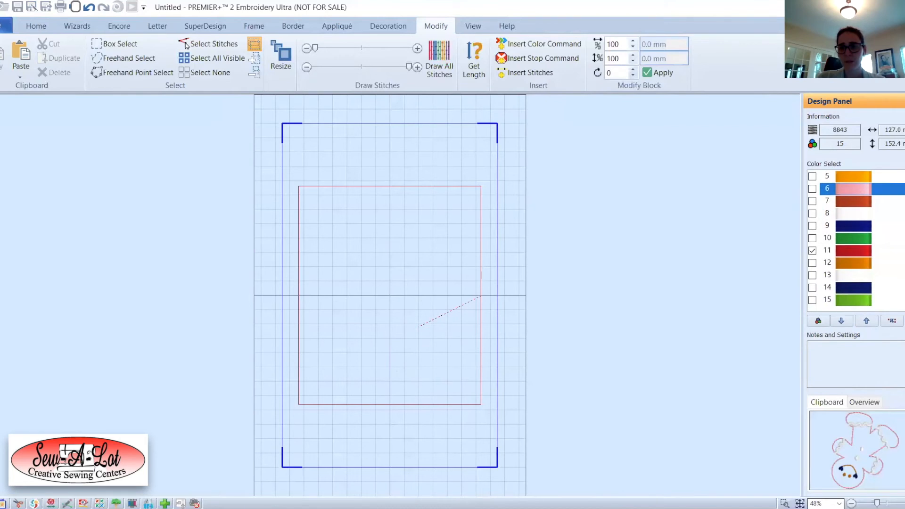
click(812, 251)
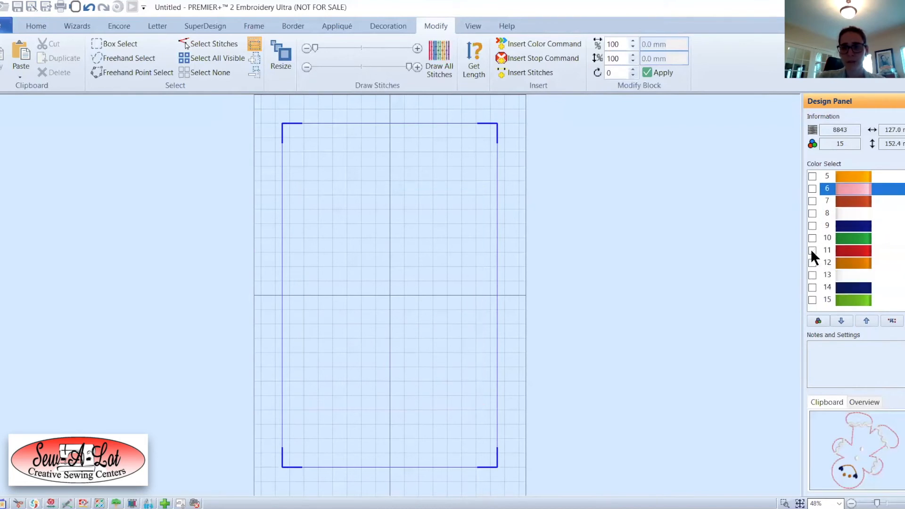
click(811, 262)
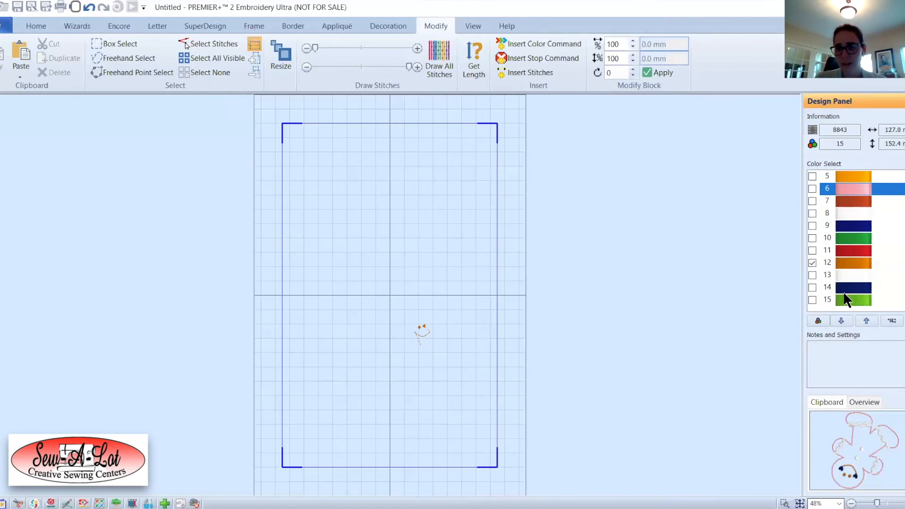
- Move the brown-orange eyes and smile up in the stitching order from position 12 to position 7
click(841, 263)
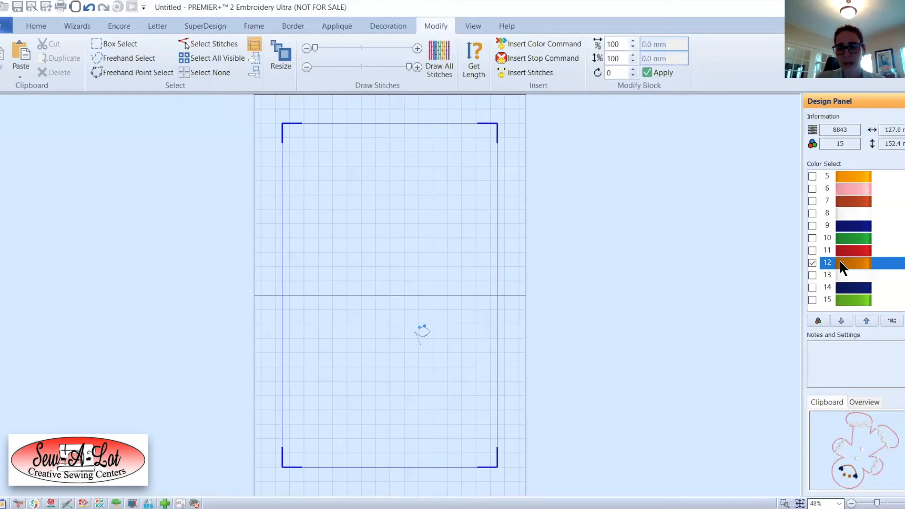
click(861, 320)
click(861, 320)
click(861, 321)
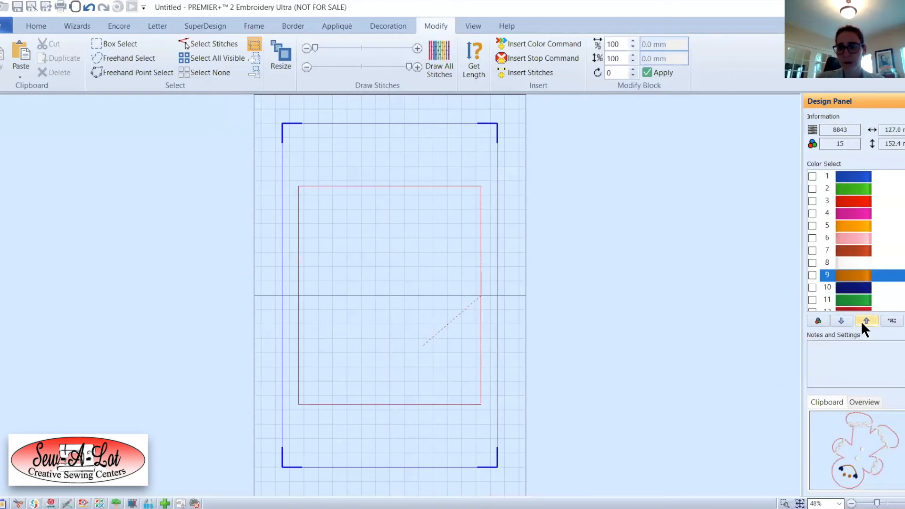
click(861, 321)
click(861, 321)
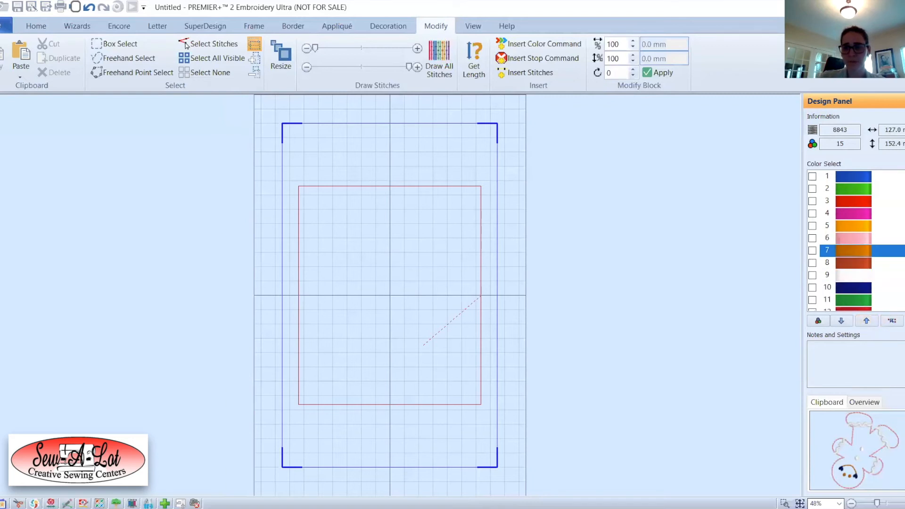
- Hide the red pocket outline, color 12, and show color 13, the gingerbread's white icing and buttons
scroll(831, 246, down, 2)
click(822, 261)
click(810, 264)
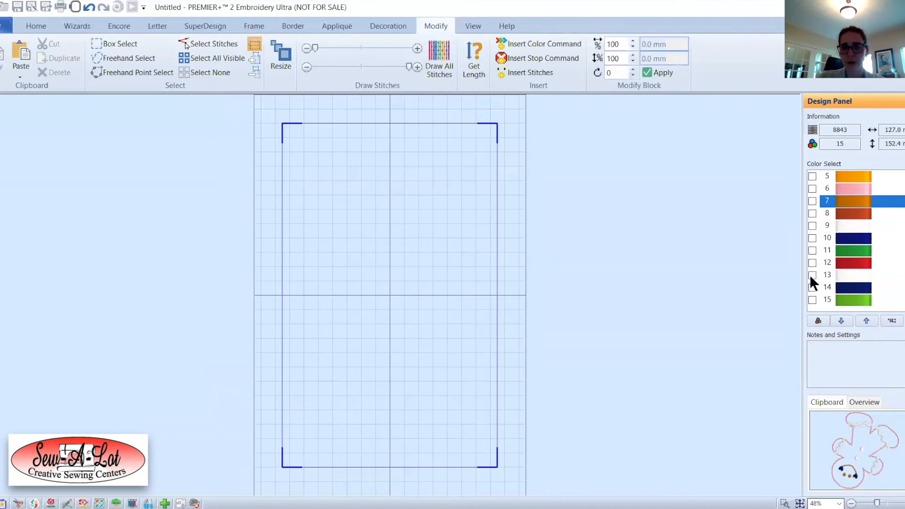
click(812, 275)
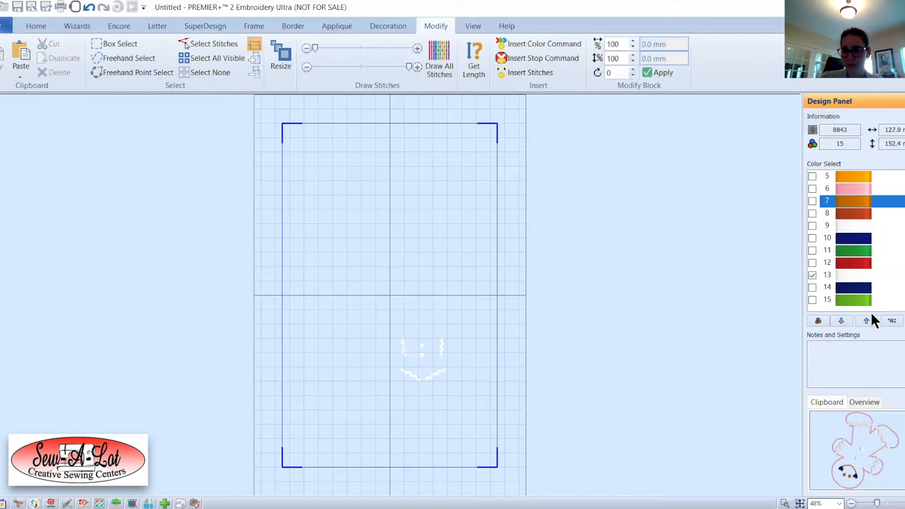
- Move the white icing and buttons up in the stitching order from position 13 to position 8
click(856, 281)
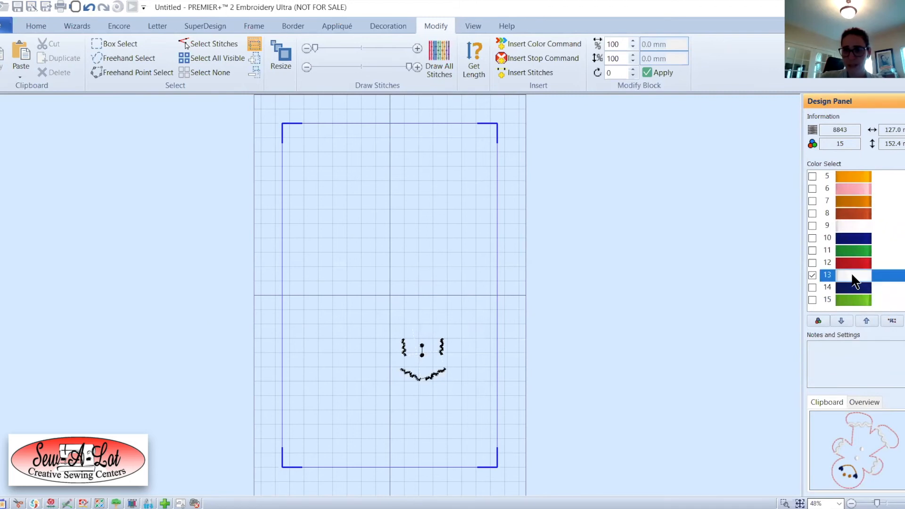
click(865, 319)
click(865, 318)
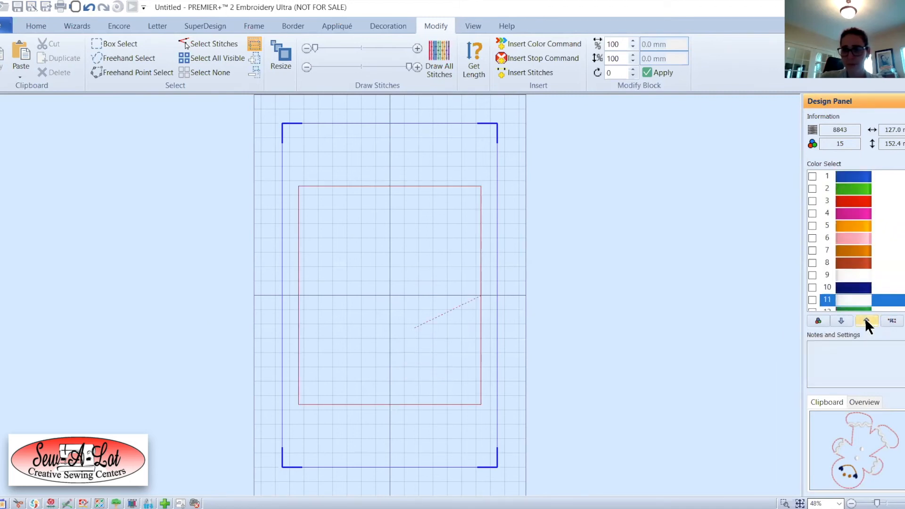
click(865, 318)
click(865, 318)
click(865, 318)
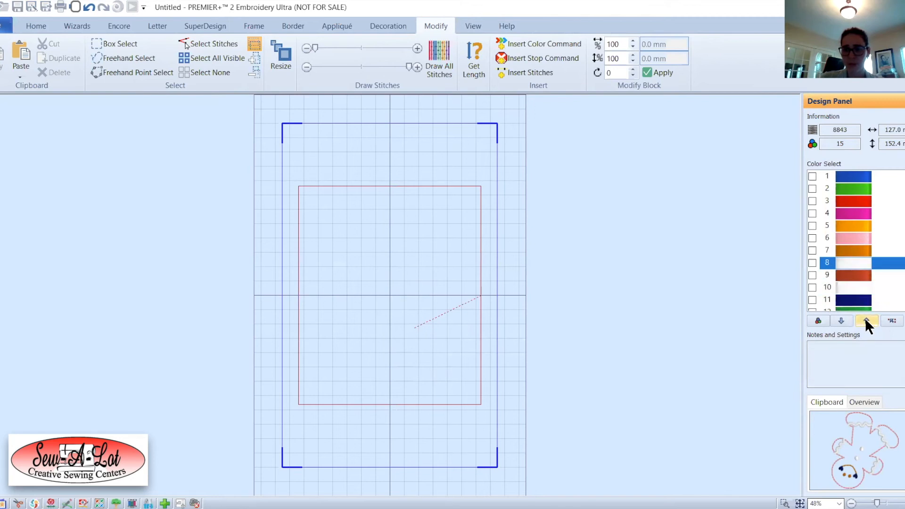
- Show only color 14, the navy heart cheeks, and move it up in the stitching order to position 9
scroll(814, 290, down, 2)
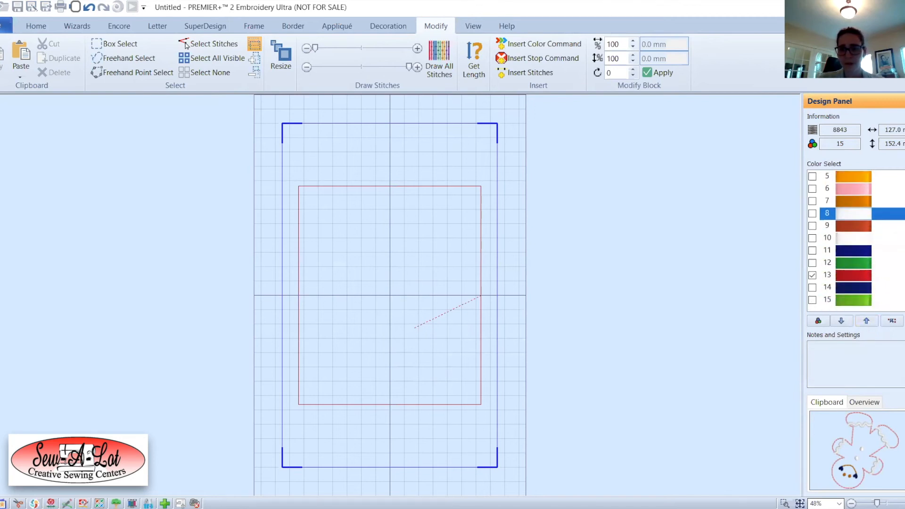
click(812, 287)
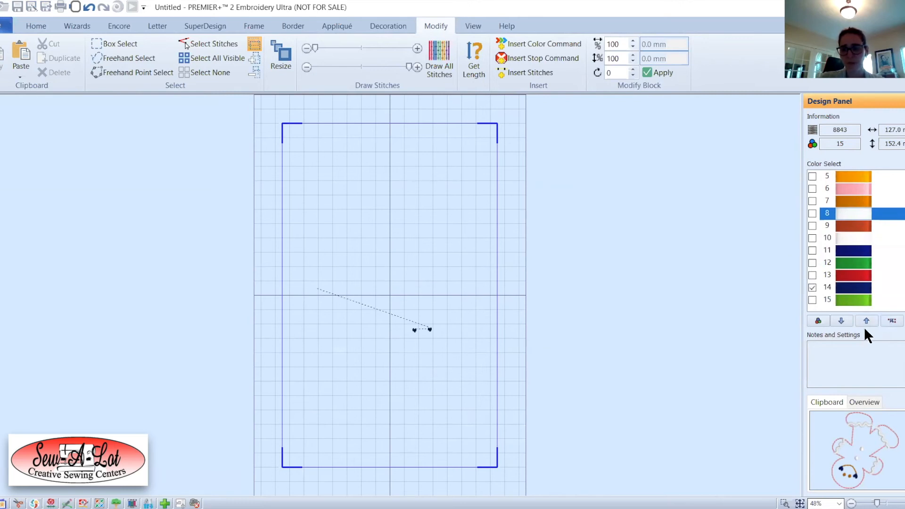
click(855, 289)
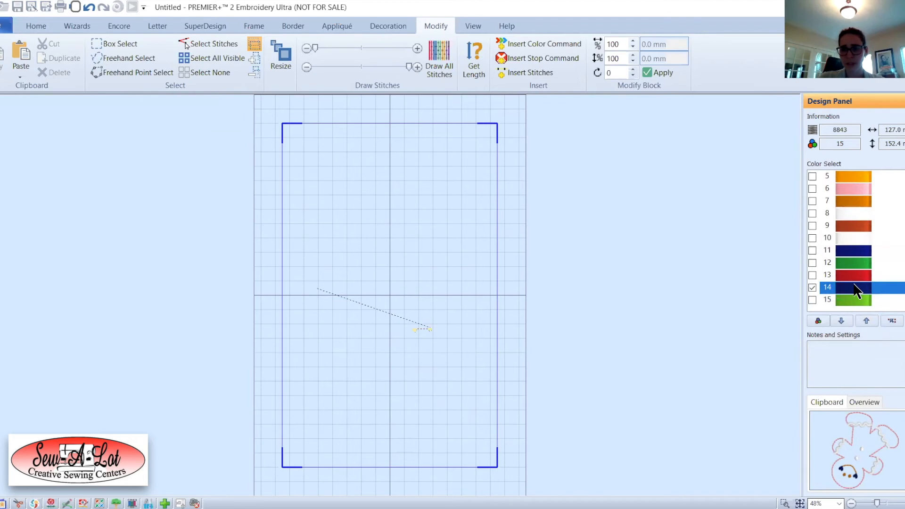
click(868, 320)
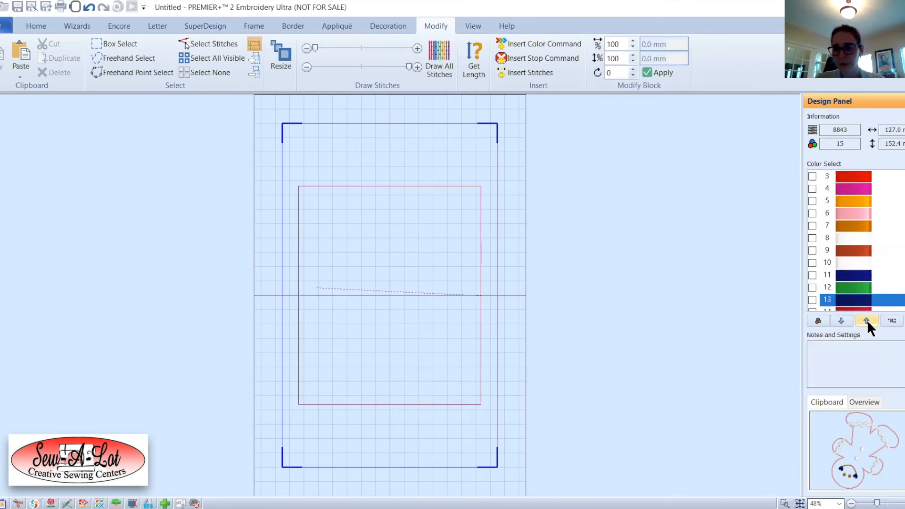
click(867, 320)
click(868, 320)
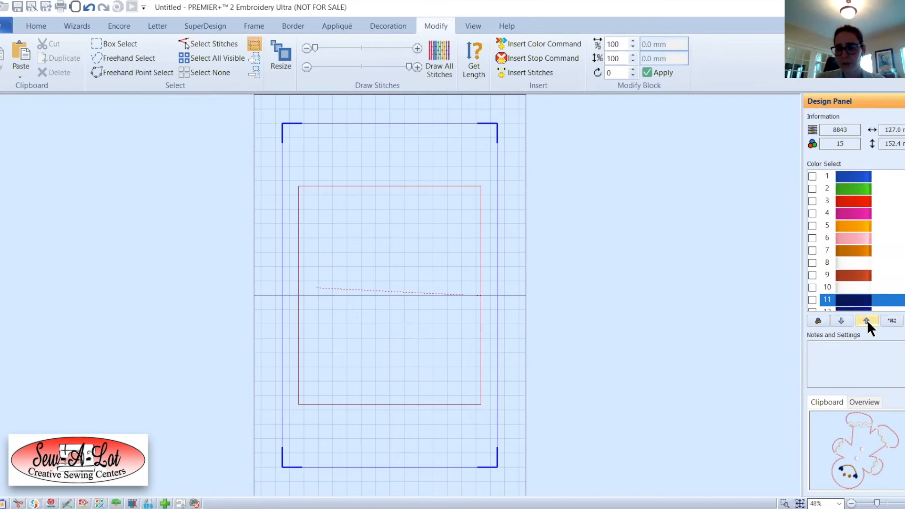
click(867, 319)
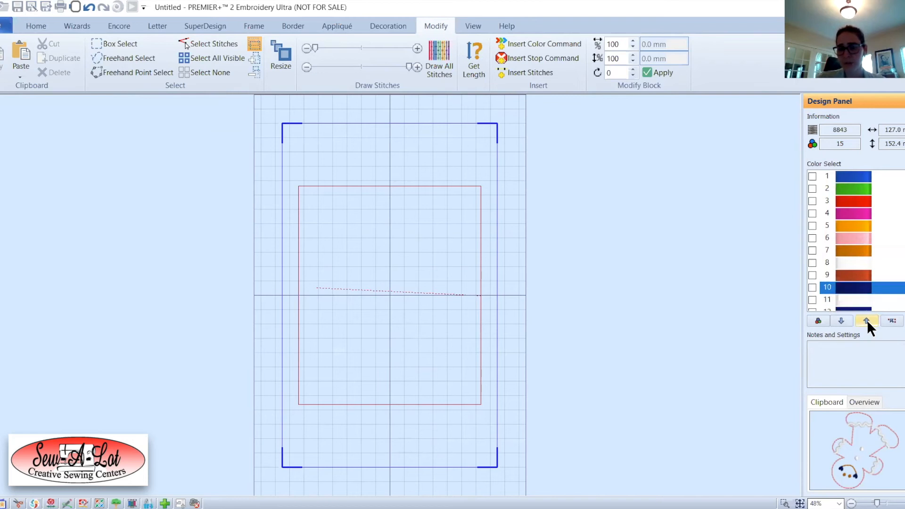
click(867, 320)
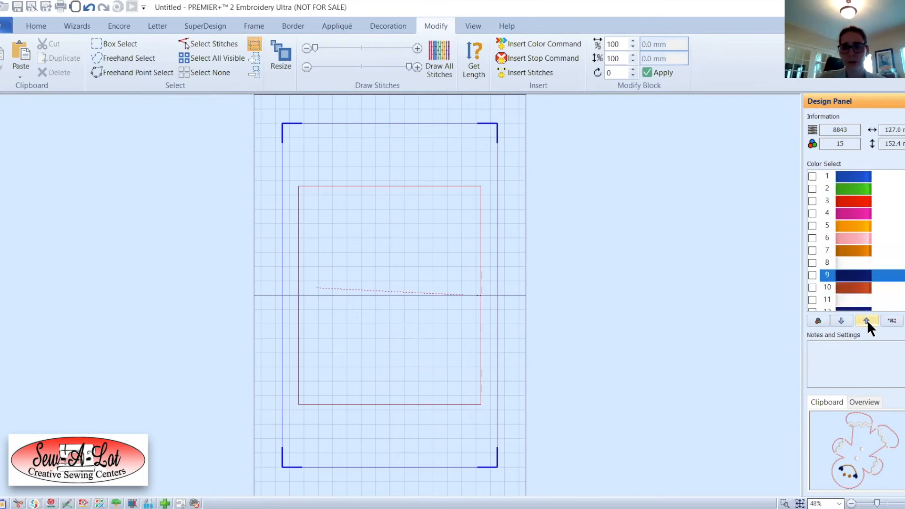
- Hide the red pocket outline, color 14, and show color 15, the "Sending Christmas Wishes" lettering
scroll(856, 240, down, 3)
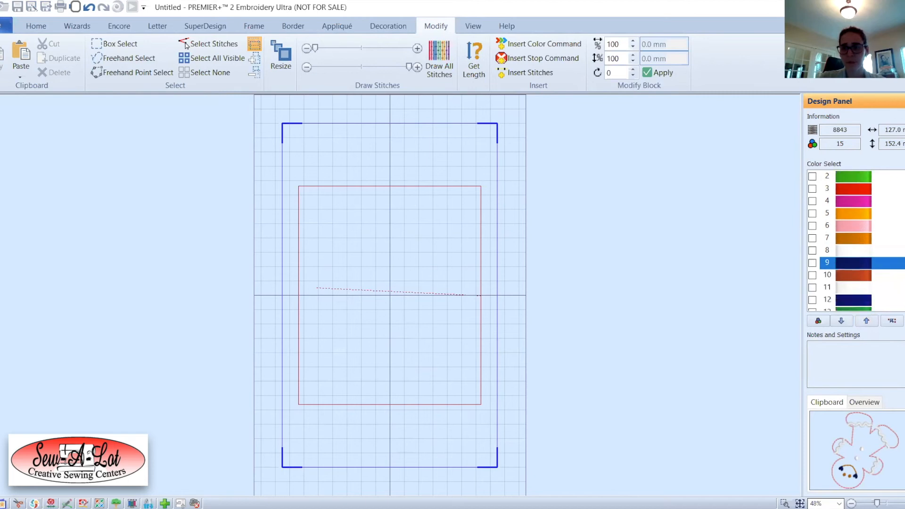
click(812, 288)
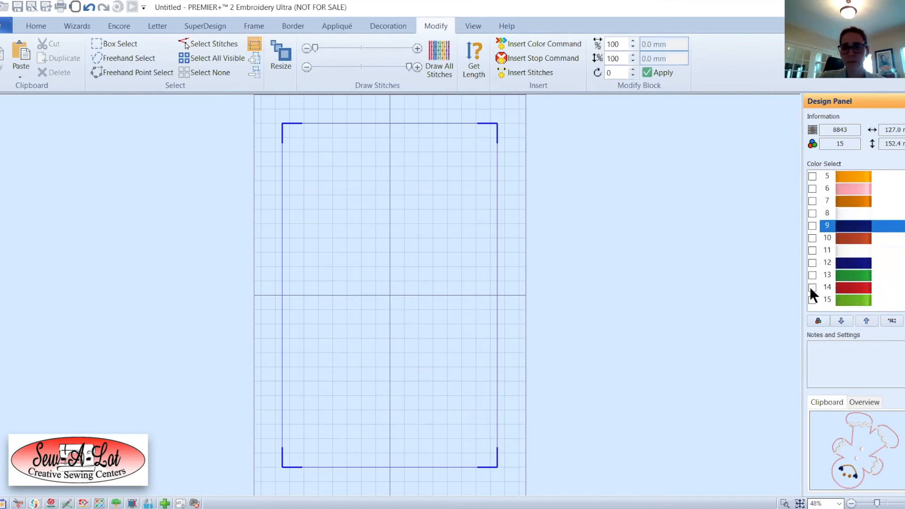
click(811, 299)
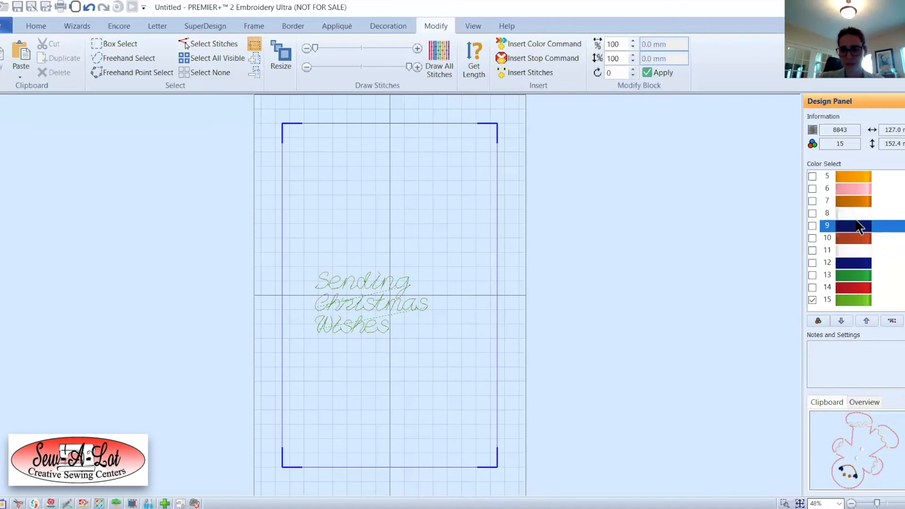
- Move the green "Sending Christmas Wishes" lettering up in the stitching order from position 15 to position 10
click(842, 301)
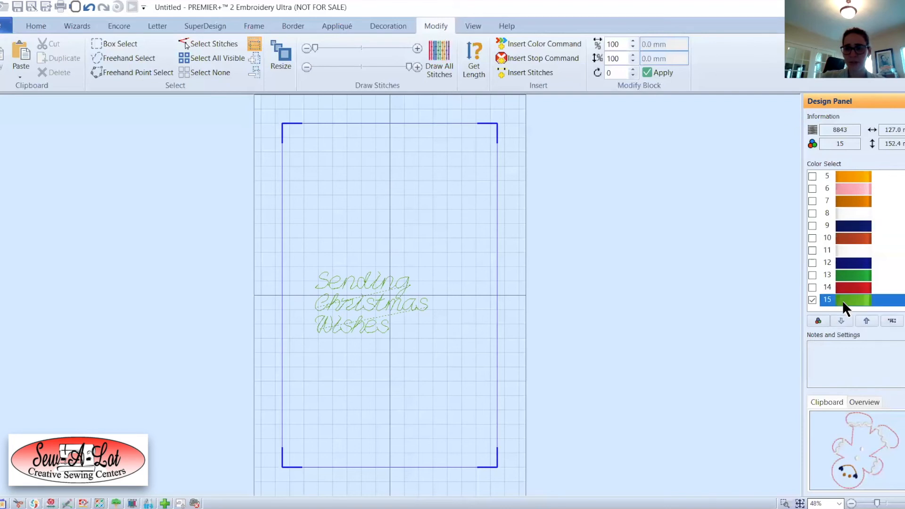
click(867, 321)
click(868, 321)
click(867, 320)
click(867, 320)
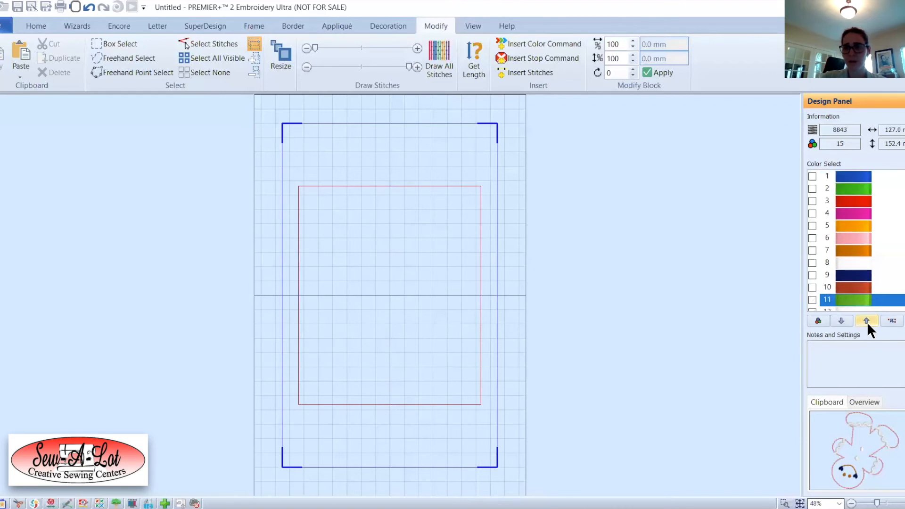
click(867, 321)
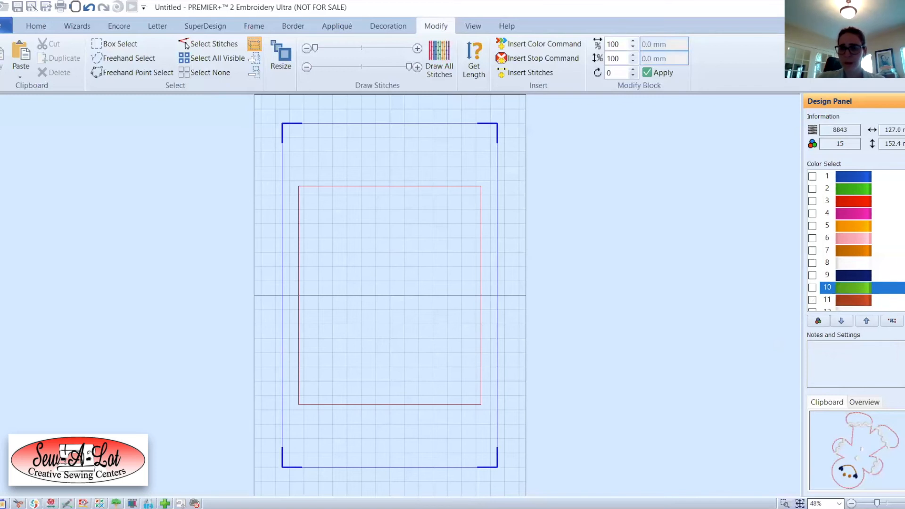
- Hide the red pocket outline, color 15, and return to the start of the color list
scroll(856, 240, down, 3)
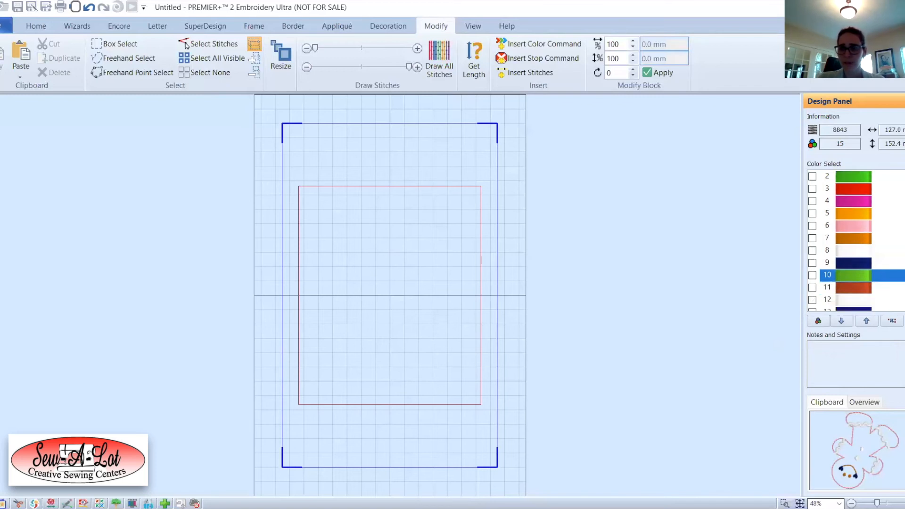
click(809, 301)
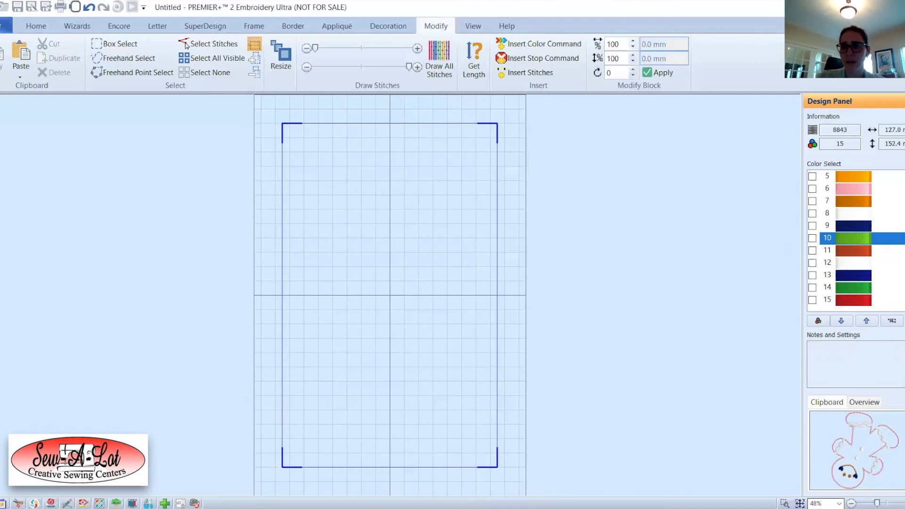
scroll(857, 240, up, 3)
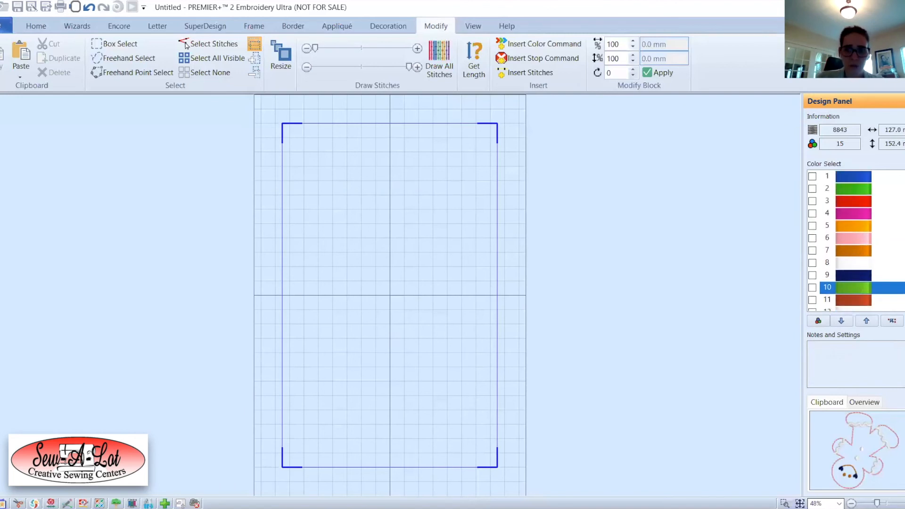
- Show colors 1 through 4 one at a time in stitching order to check the initial pocket outlines
click(813, 177)
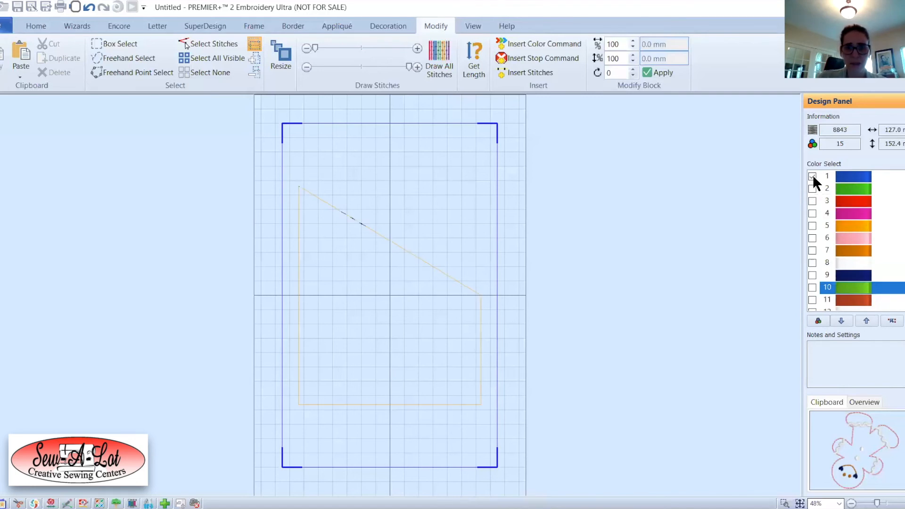
click(812, 188)
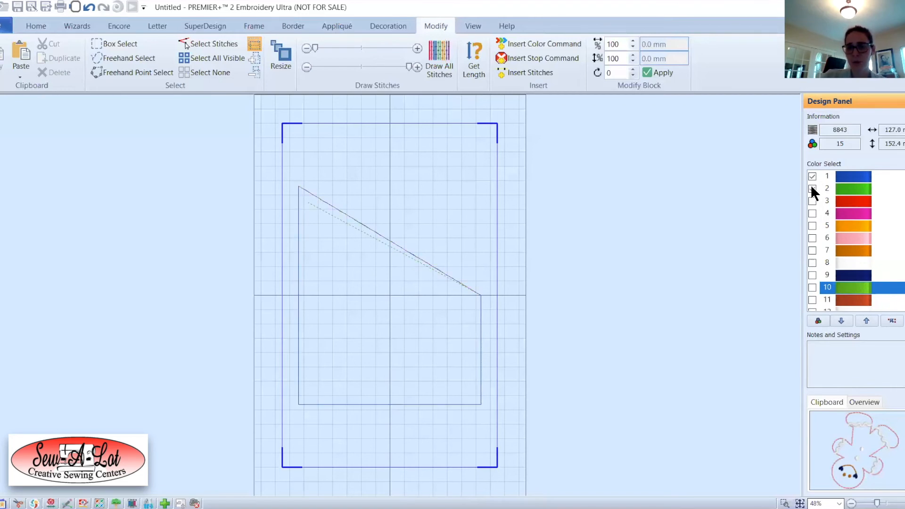
click(812, 200)
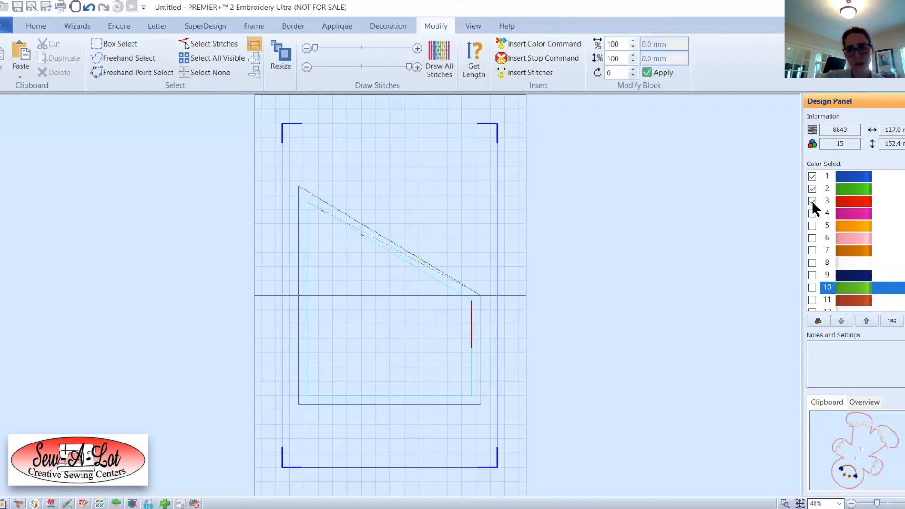
click(811, 213)
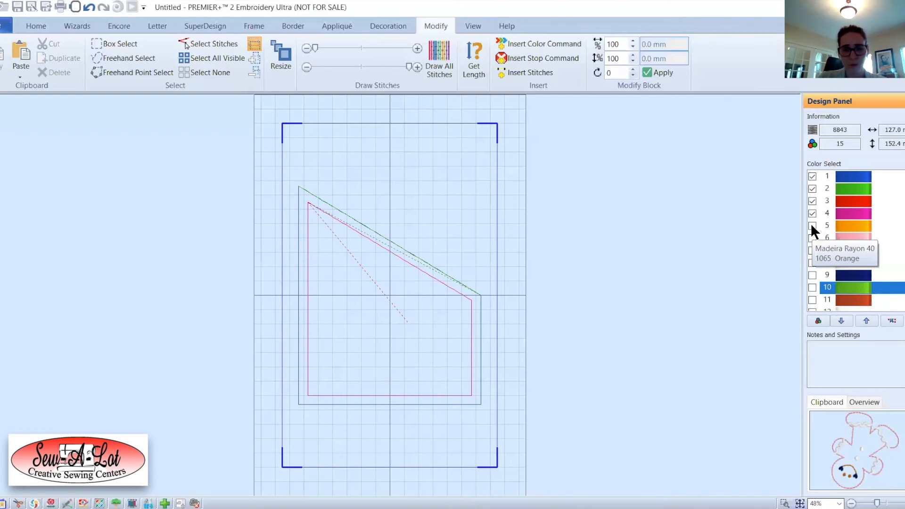
- Show colors 5 through 10 in order, covering the gingerbread man, its heart cheeks and the "Sending Christmas Wishes" lettering
click(812, 225)
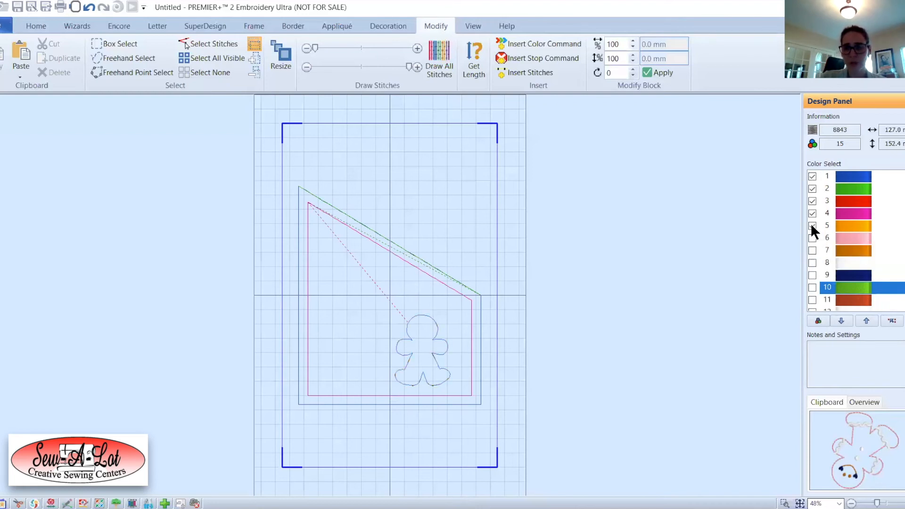
click(811, 236)
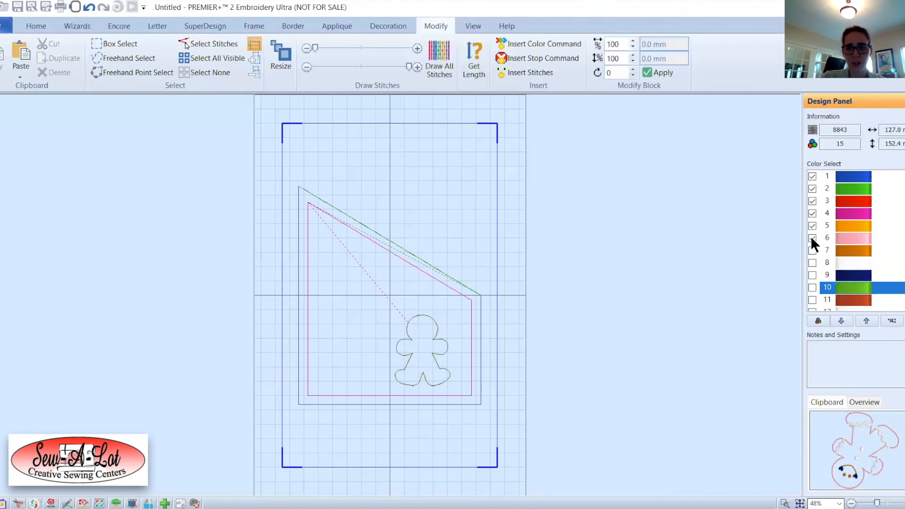
click(812, 249)
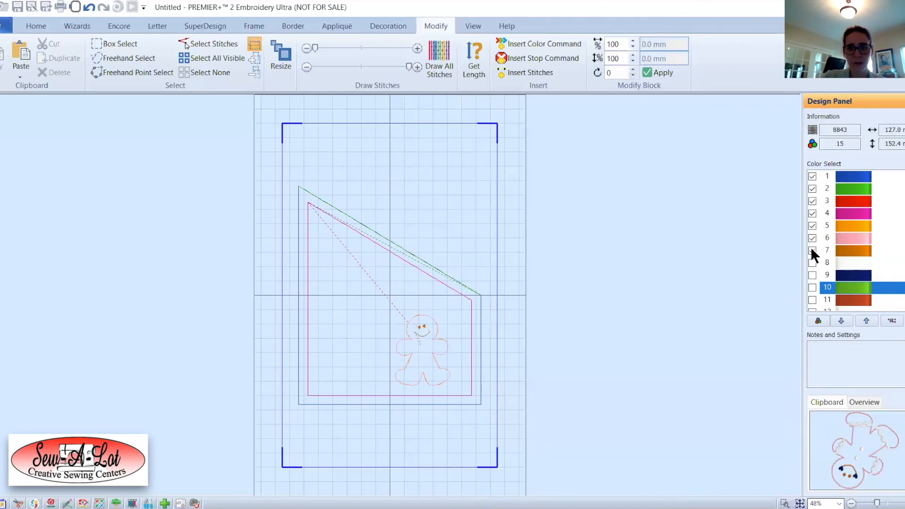
click(811, 262)
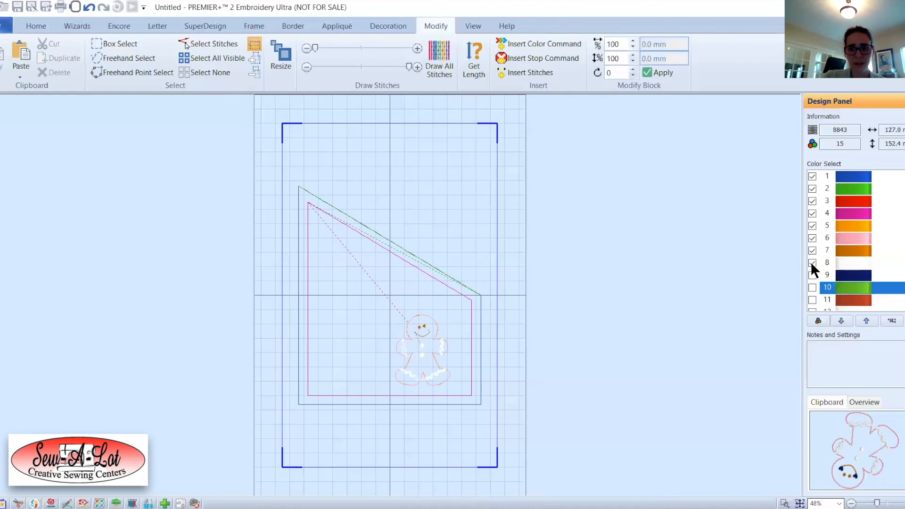
click(811, 274)
click(810, 287)
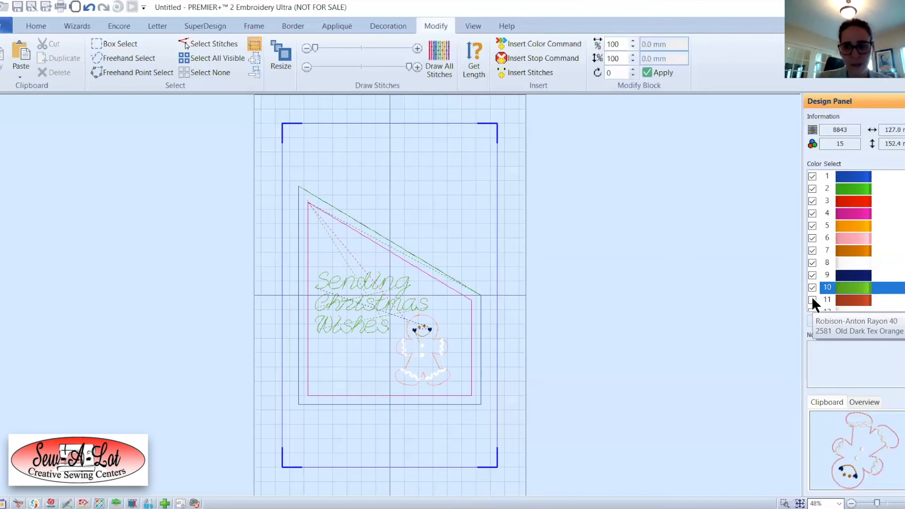
- Show the remaining colors 11 through 15, from the rust satin border to the red pocket outline
click(812, 300)
click(813, 300)
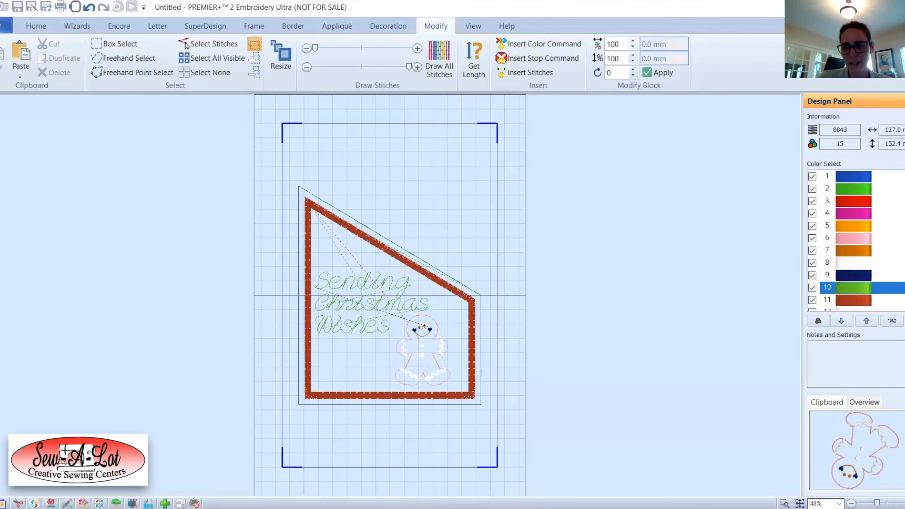
scroll(844, 238, down, 2)
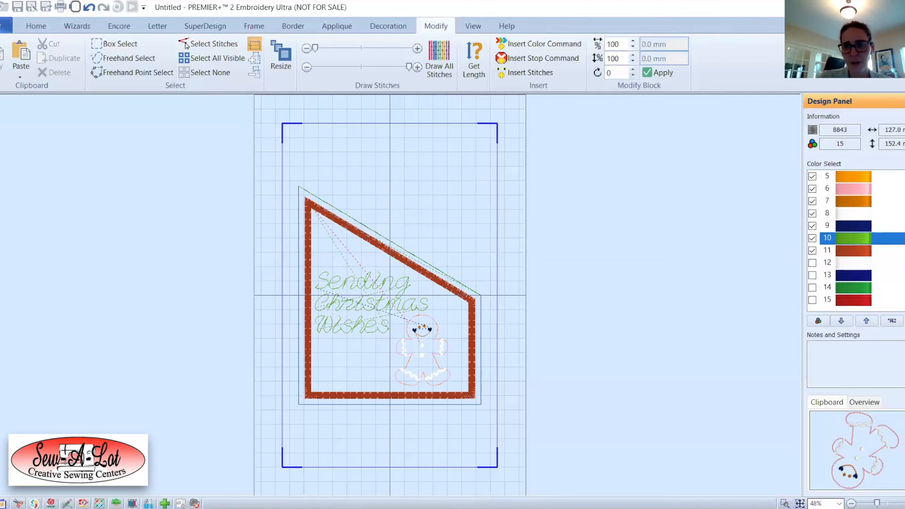
click(813, 261)
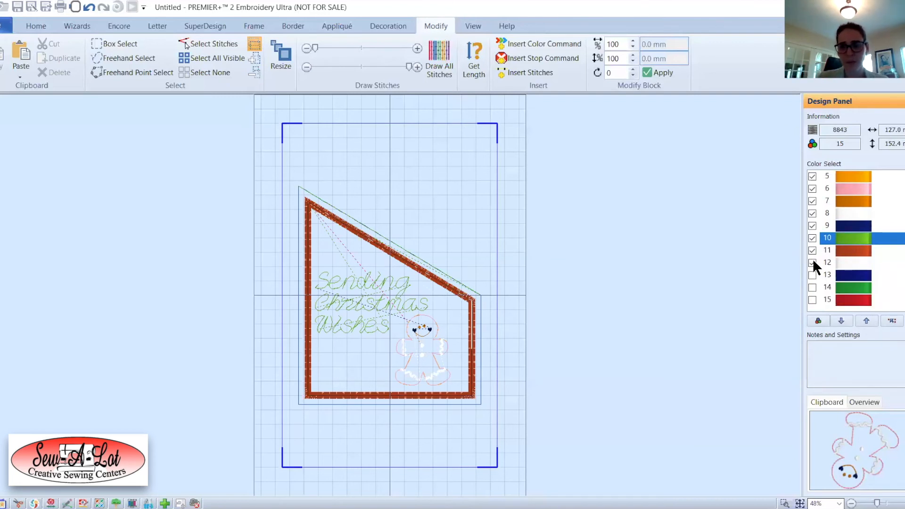
click(811, 274)
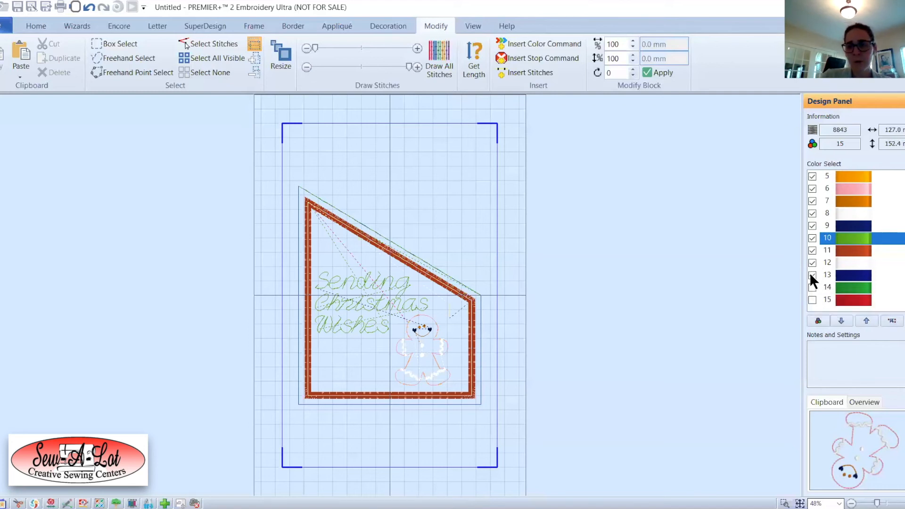
click(813, 301)
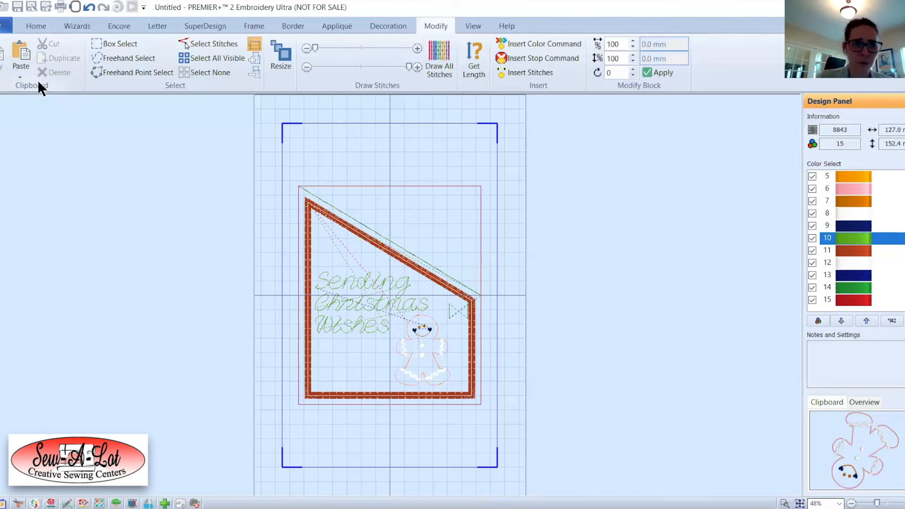
- Play through the whole design's stitch-out in the Design Player to check the stitching order, and close the player
click(29, 26)
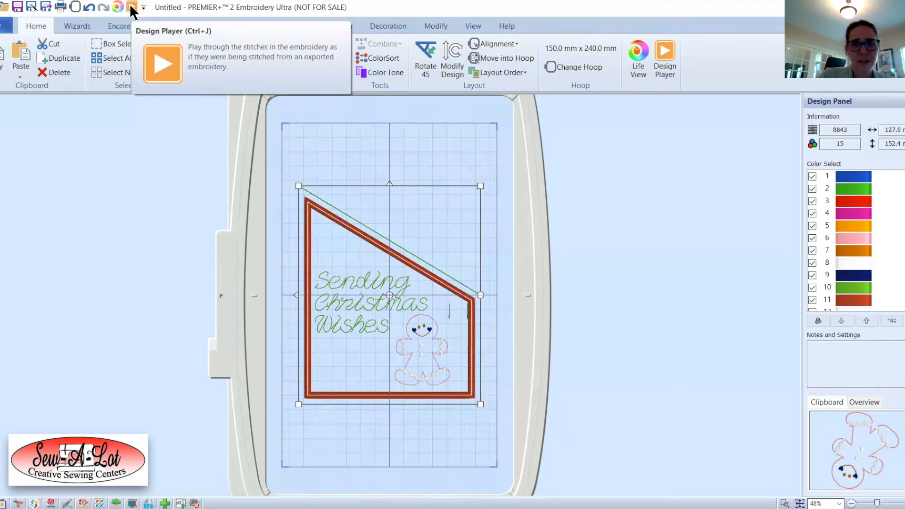
click(664, 65)
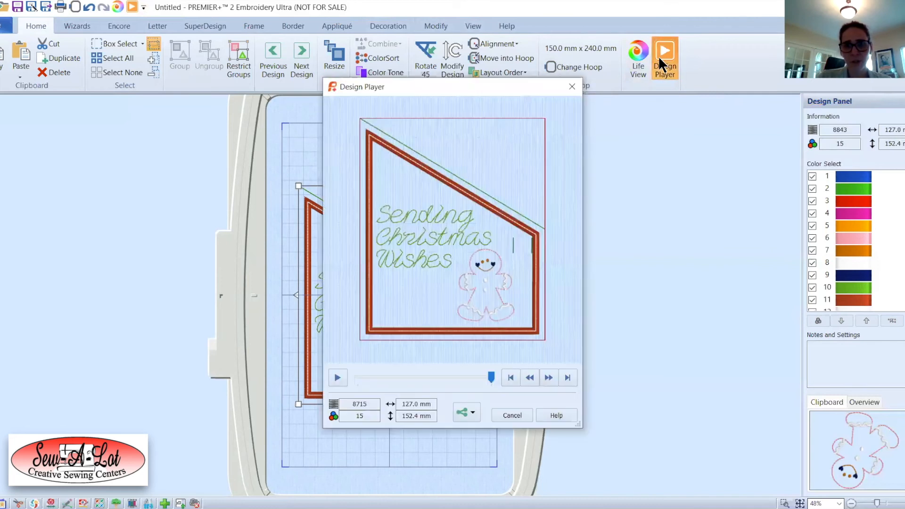
click(338, 378)
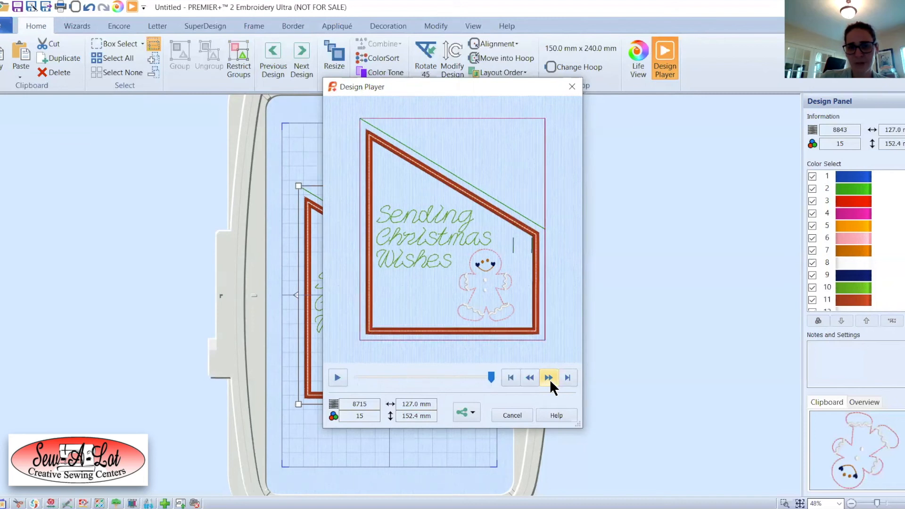
click(513, 415)
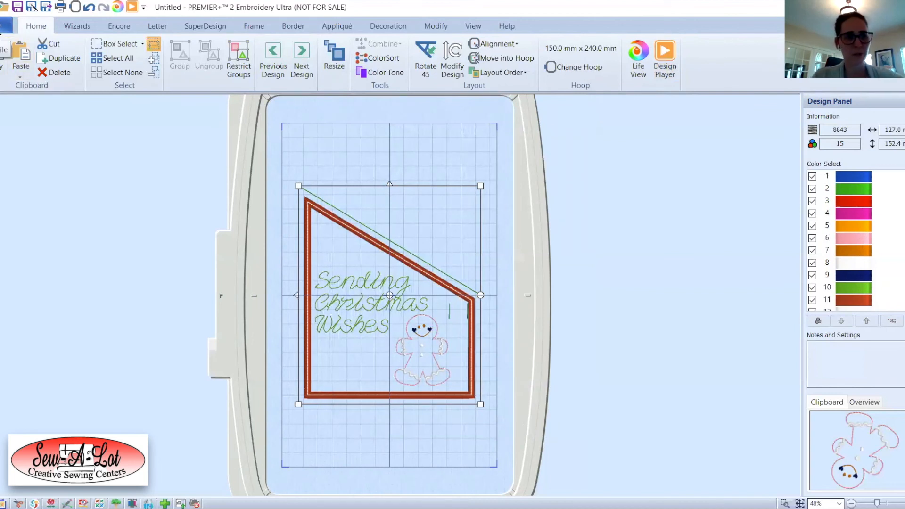
- Save the design as "Christmas pocket pouch" in Husqvarna Viking / Pfaff (*.vp4) format in the My Designs folder
click(2, 26)
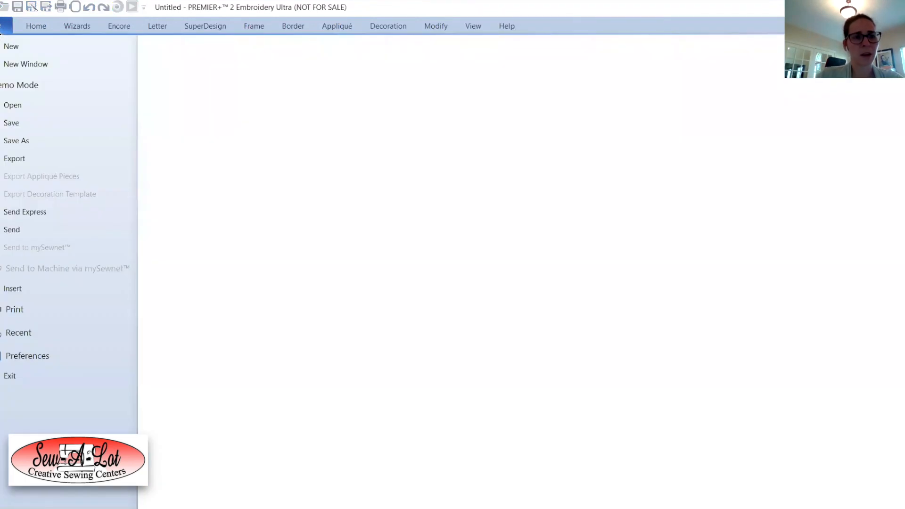
click(16, 140)
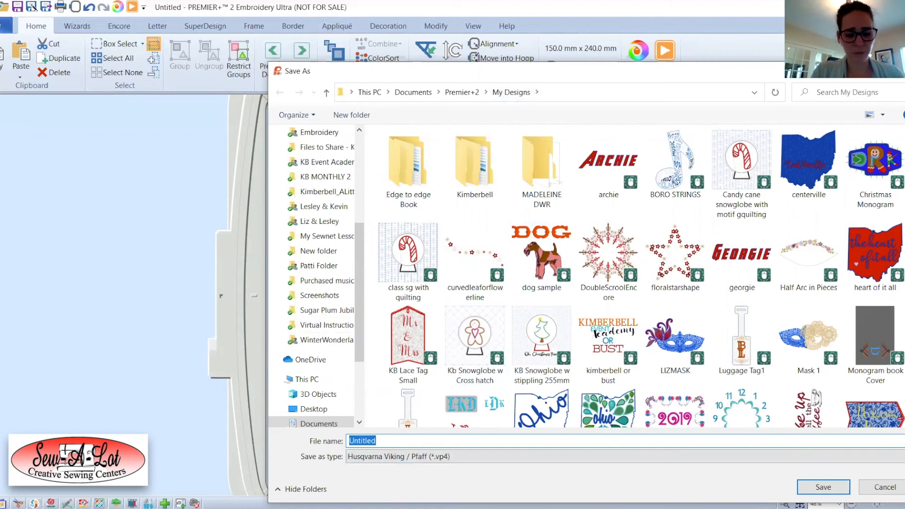
text(Christmas )
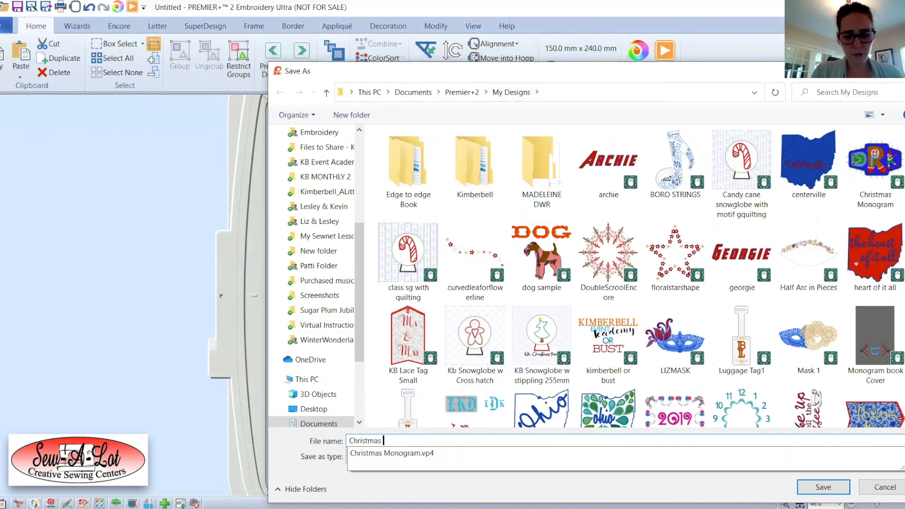
text(pocket po)
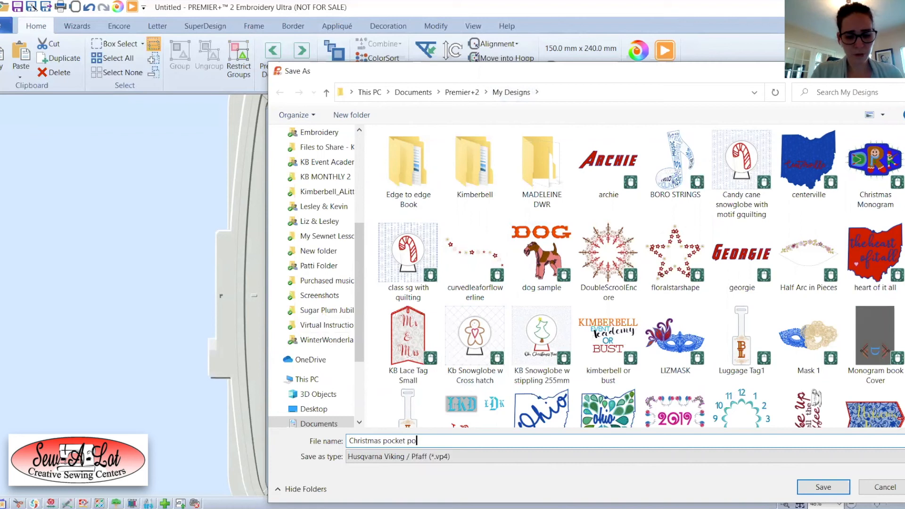
text(uch)
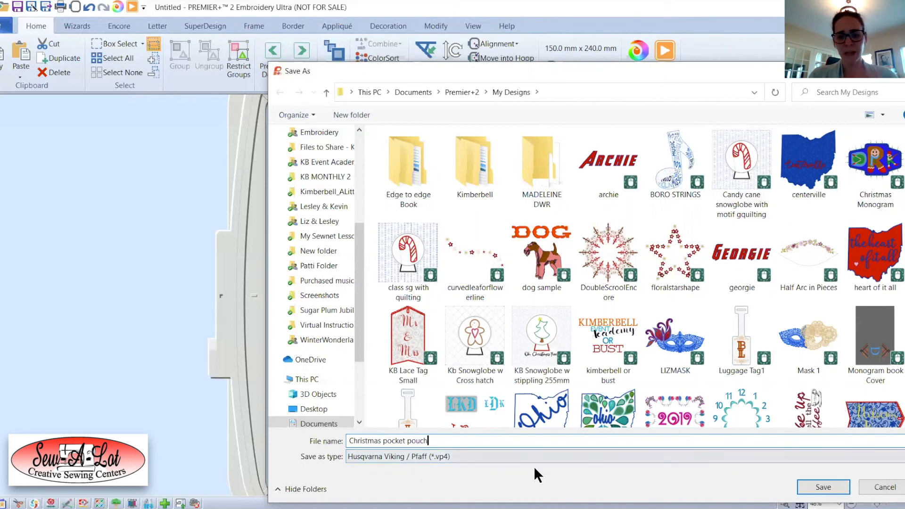
click(824, 486)
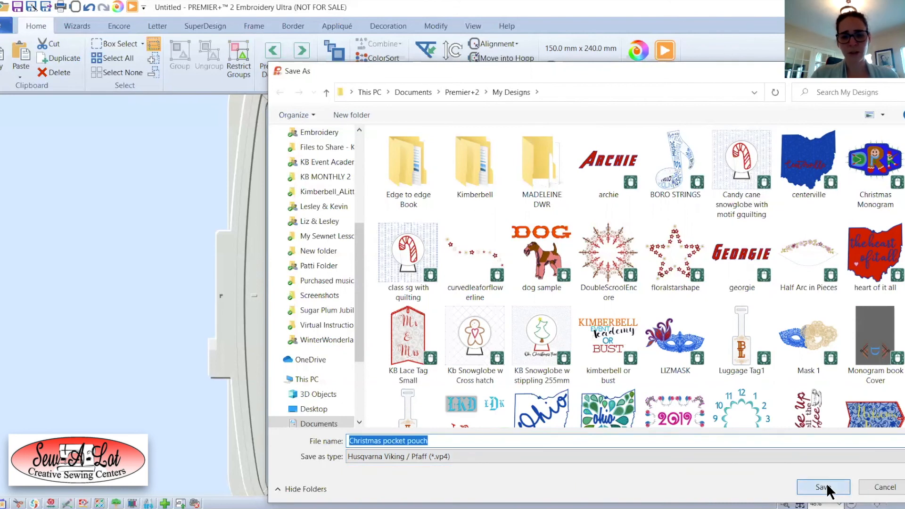
- Set up an export in Husqvarna Viking / Pfaff (.vp3) format with ColorSort turned off and Optimize Stitch Length kept on
click(6, 26)
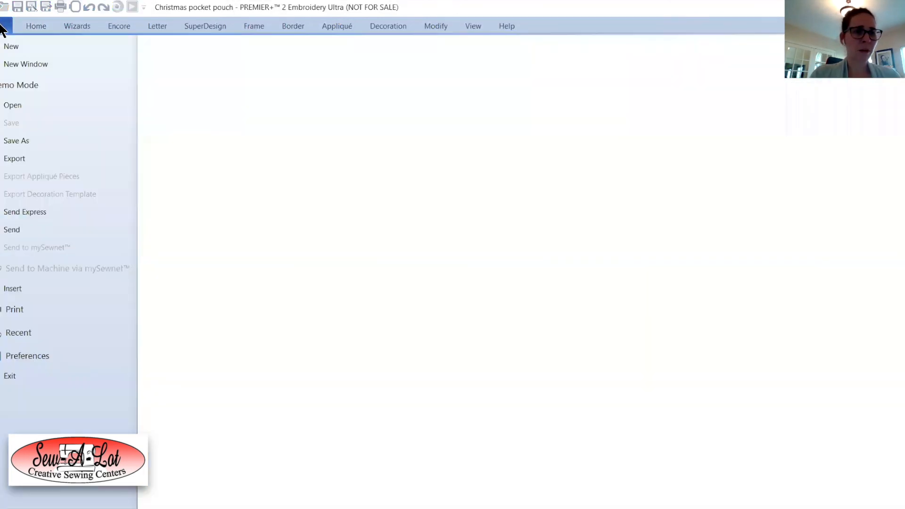
click(25, 159)
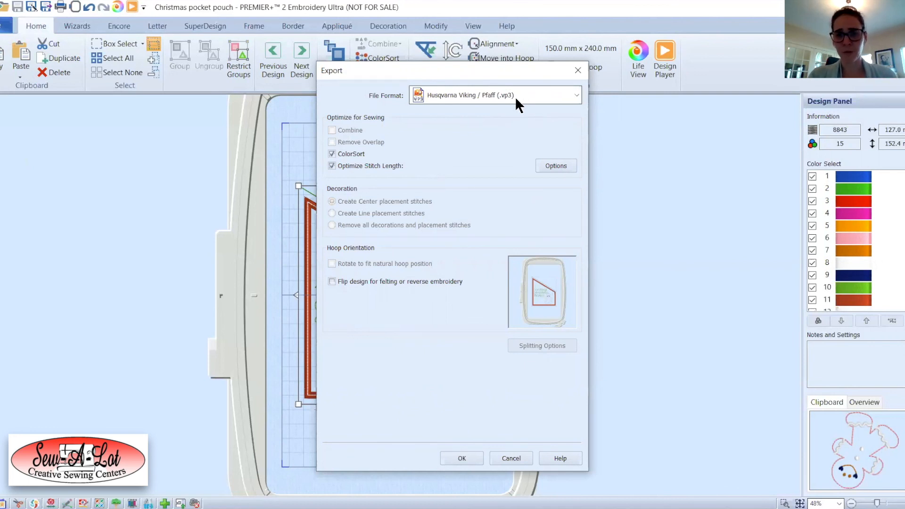
click(573, 97)
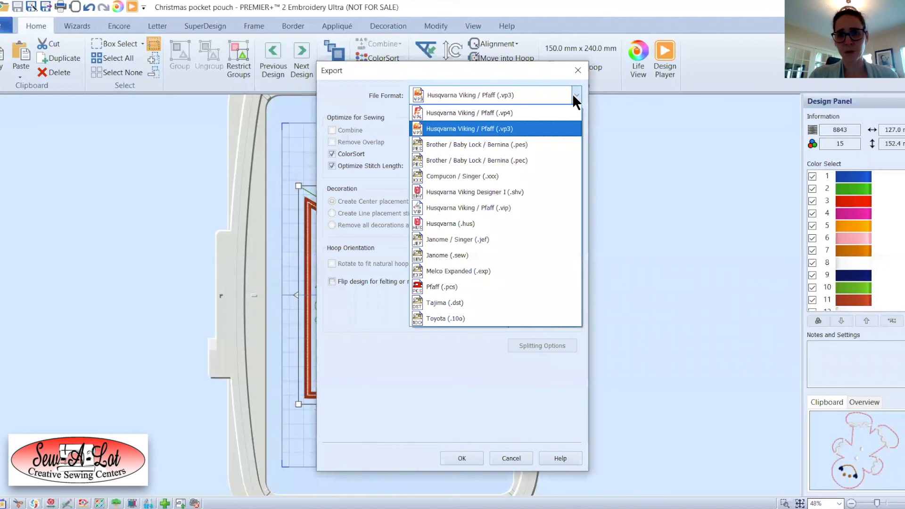
click(555, 91)
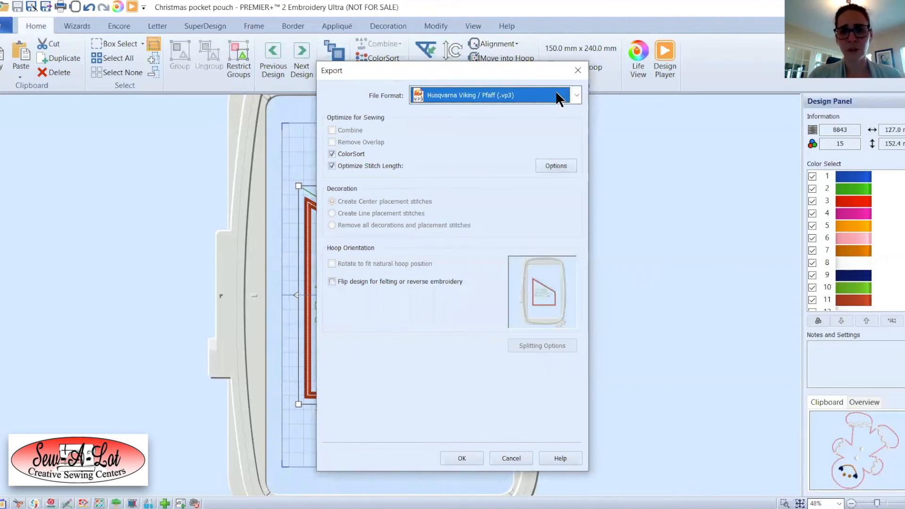
click(330, 154)
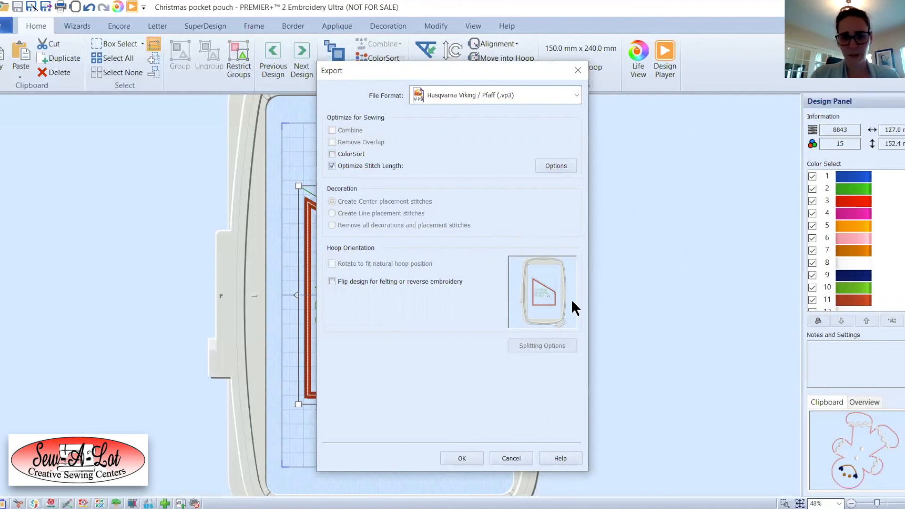
click(462, 457)
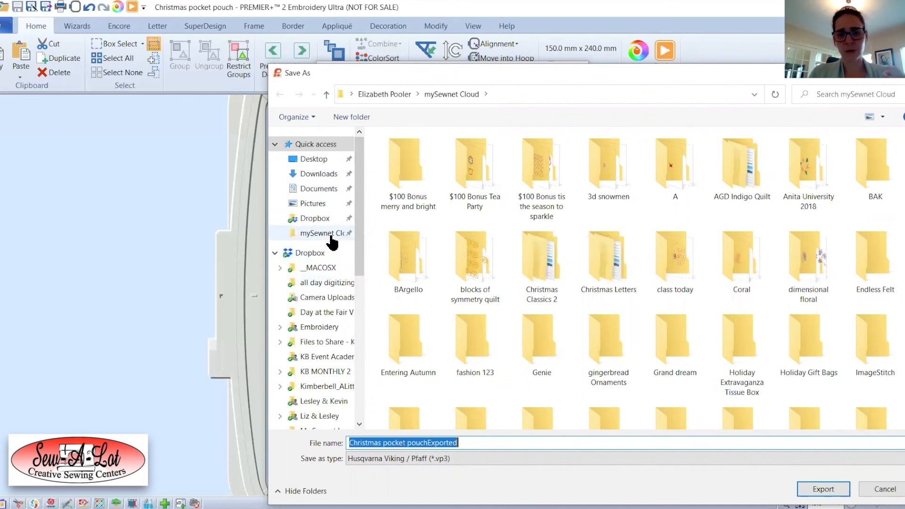
- Export the stitch file "Christmas pocket pouchExported" to the My Designs folder under Documents > Premier+2
click(357, 423)
drag(357, 423, 357, 425)
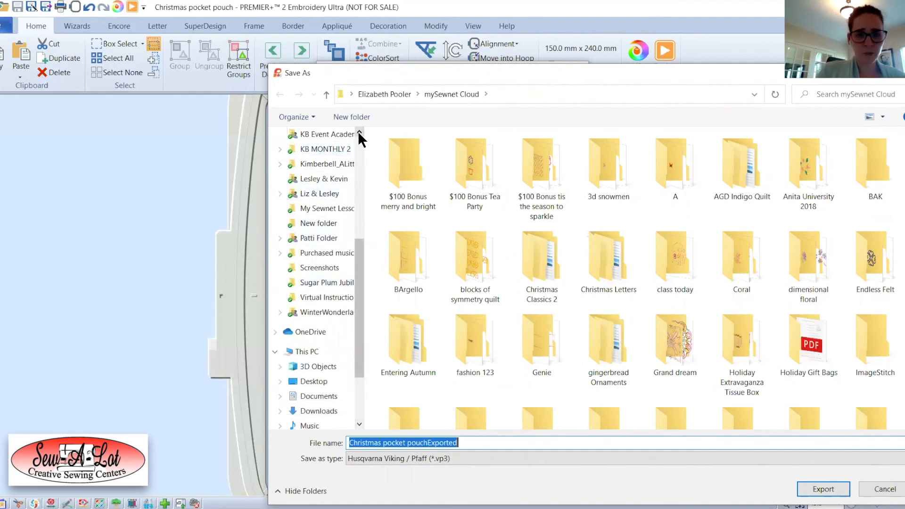
drag(359, 134, 360, 134)
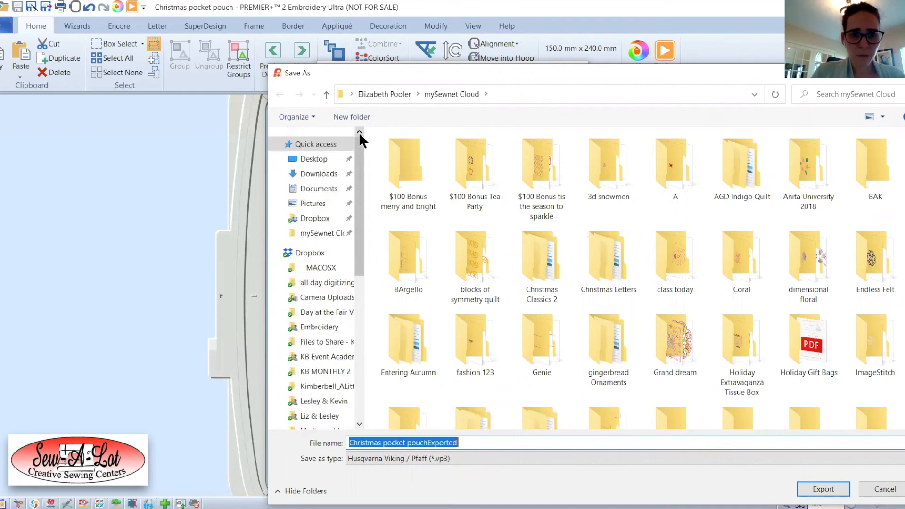
click(335, 191)
double_click(443, 300)
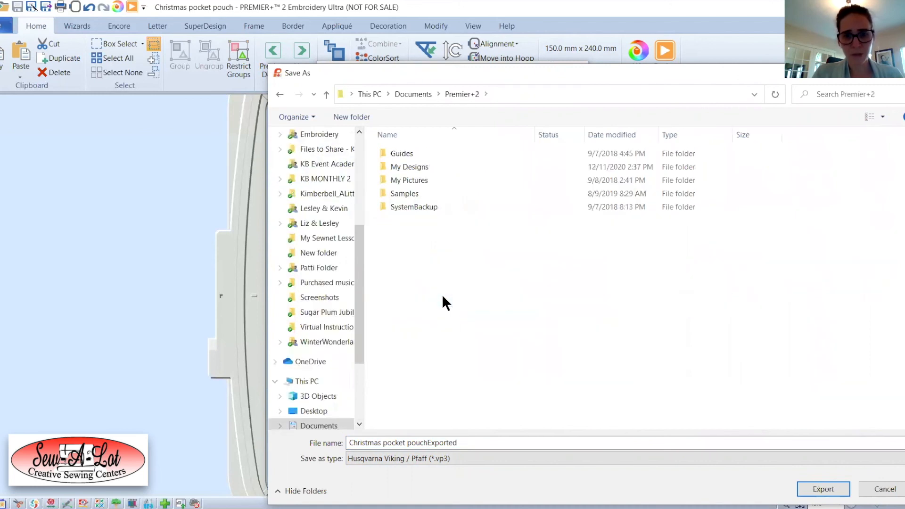
click(418, 169)
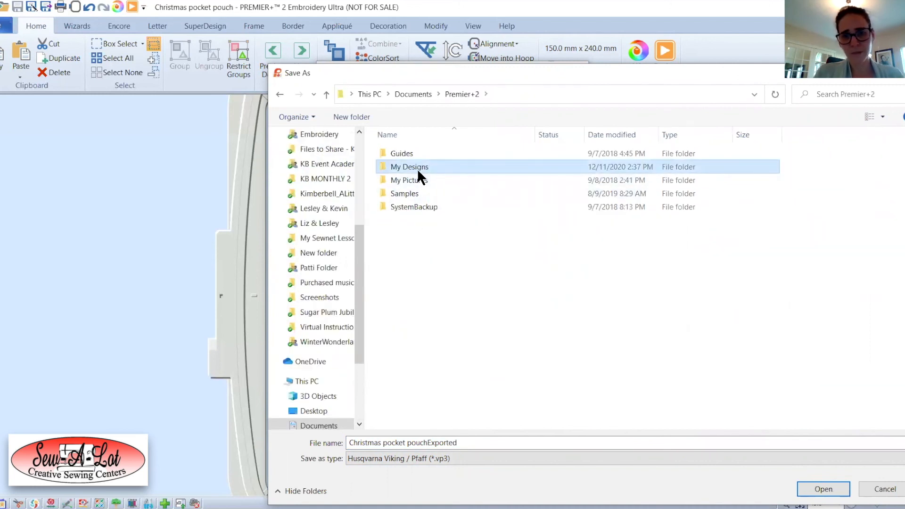
double_click(418, 169)
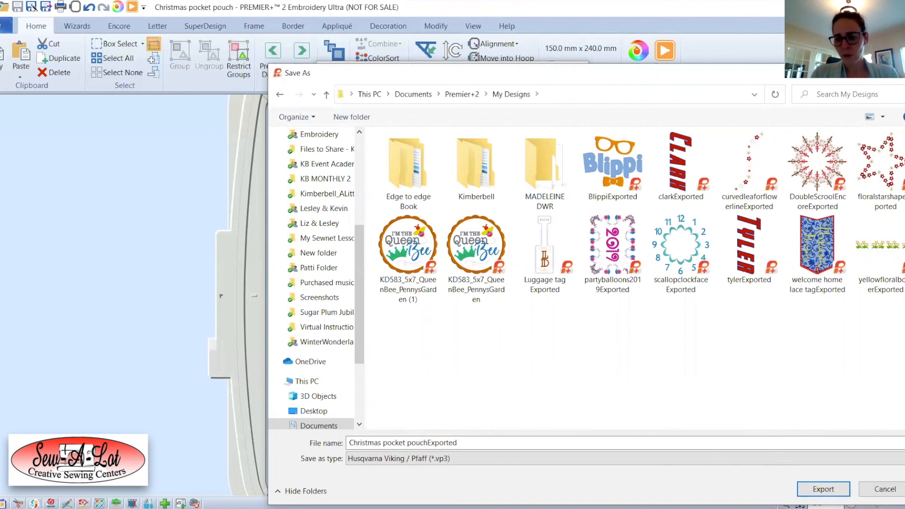
click(827, 488)
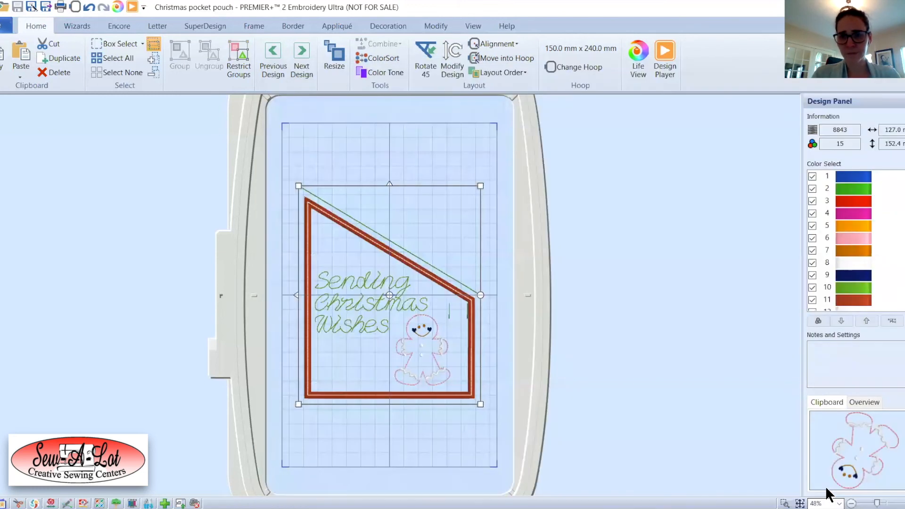